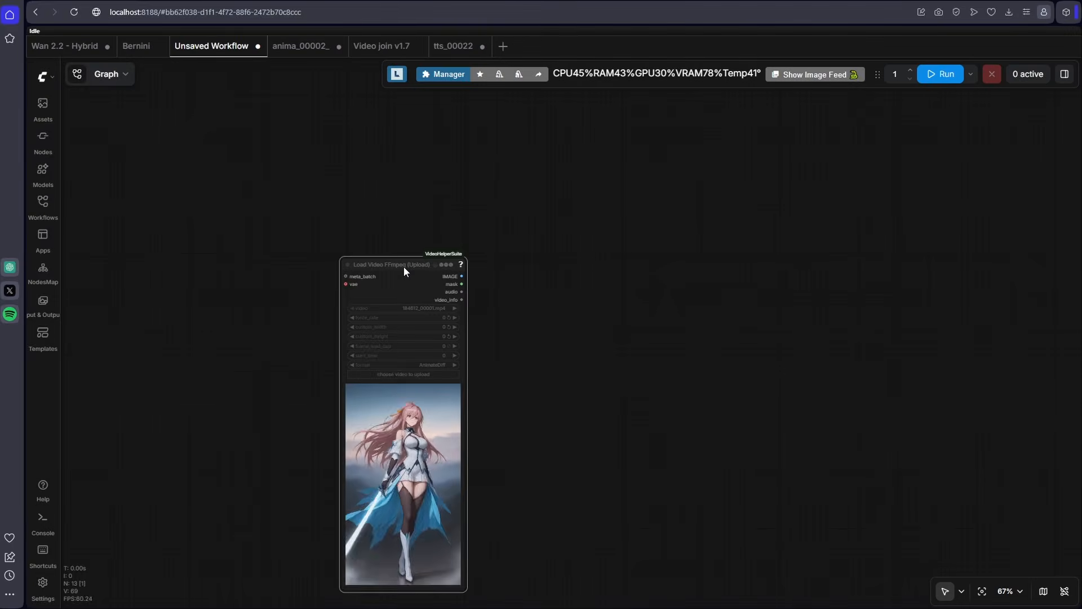
- Load idle.mp4 into the Load Video FFmpeg node and connect its IMAGE output to a new Get Image from Batch node
key(alt+Tab)
drag(688, 130, 442, 381)
drag(544, 274, 578, 265)
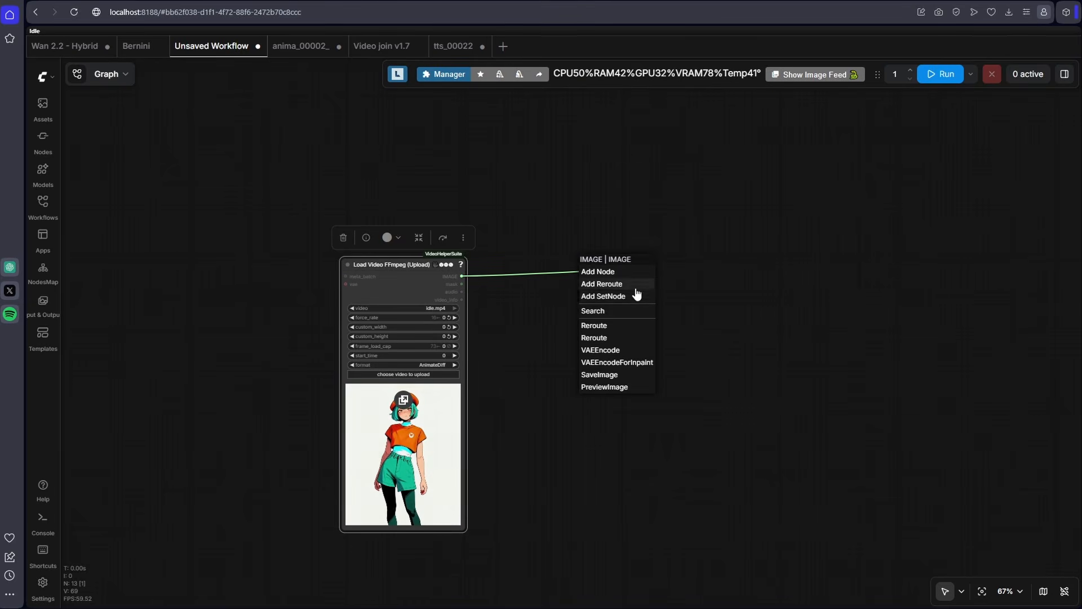
click(618, 317)
text(get image from)
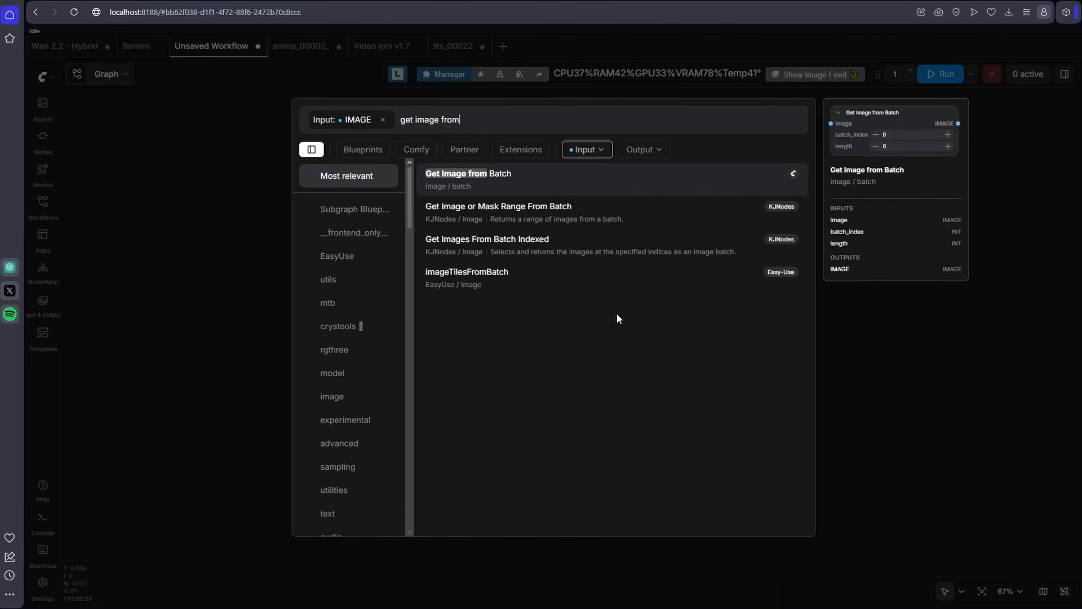
key(Return)
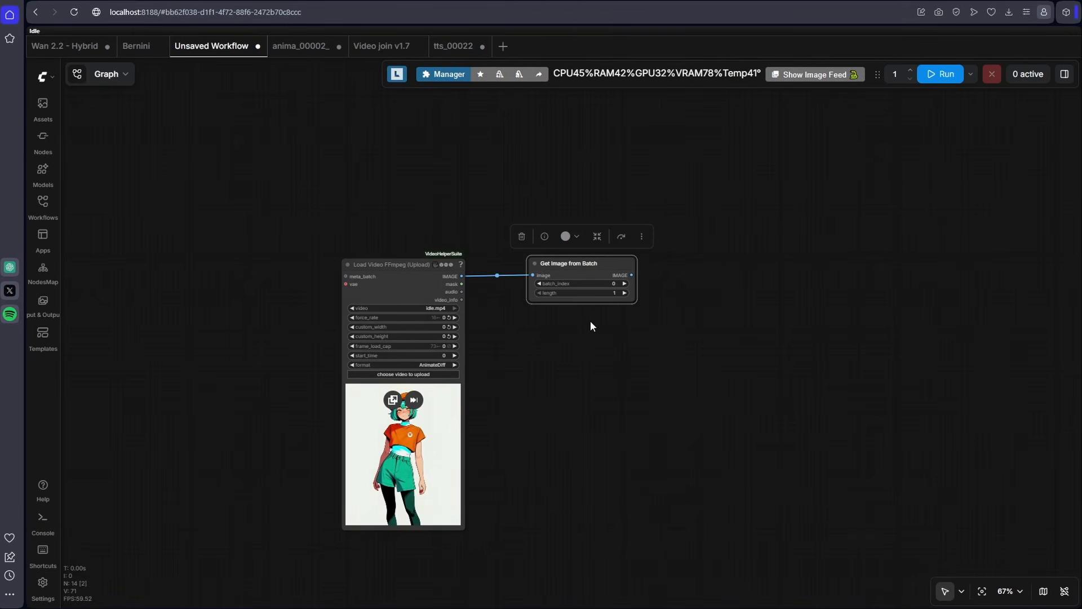
- Set the length of the Get Image from Batch node to 25
scroll(590, 319, up, 5)
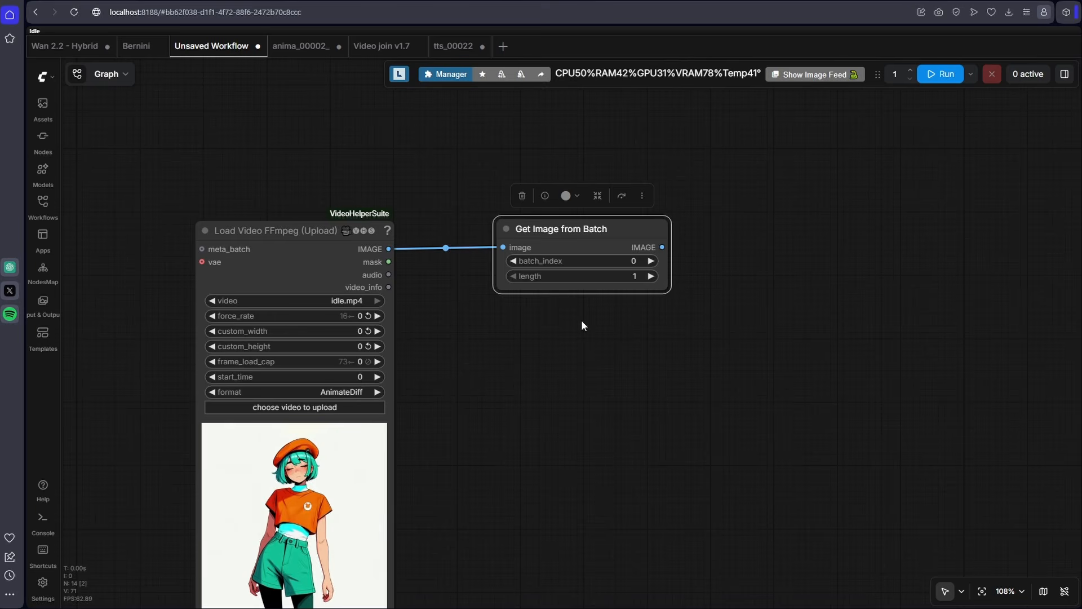
click(623, 276)
text(25)
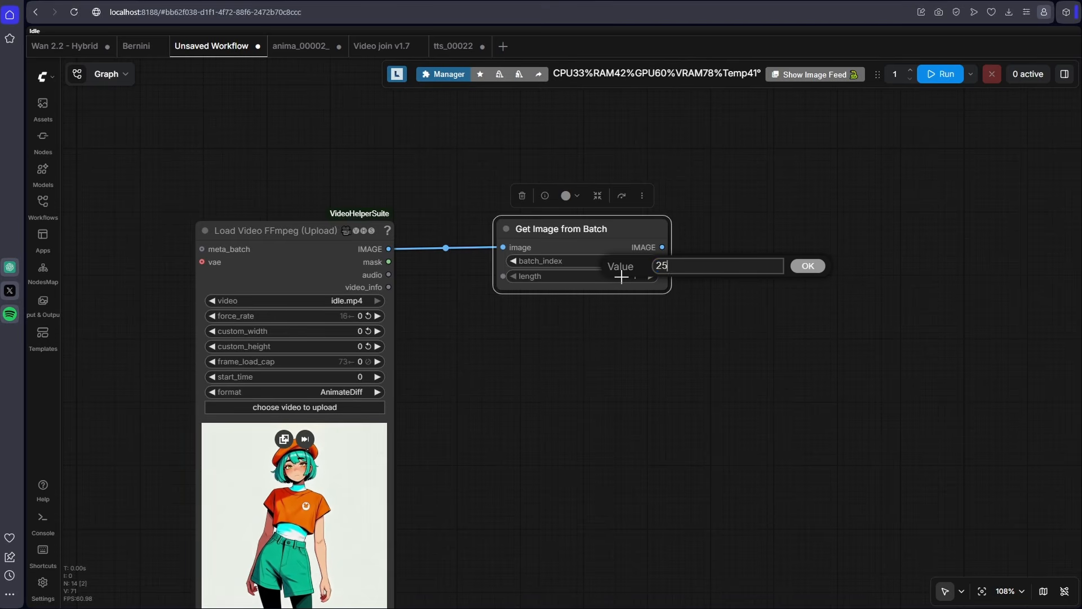
key(Return)
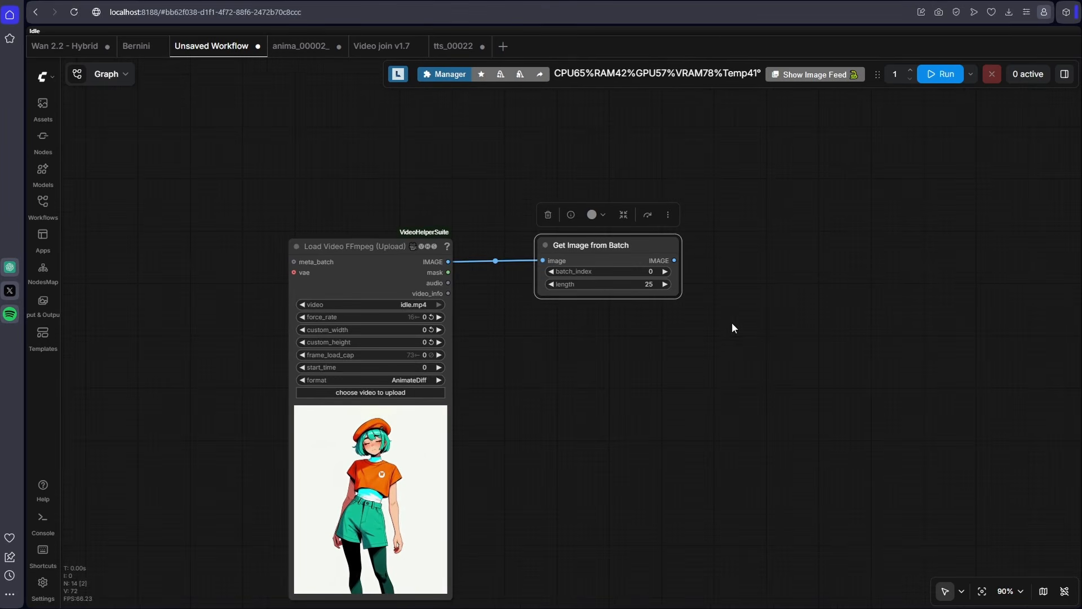
- Add a Video Combine node with frame_rate 16 and format video/webm, and feed it the Get Image from Batch output
scroll(679, 297, down, 2)
double_click(673, 231)
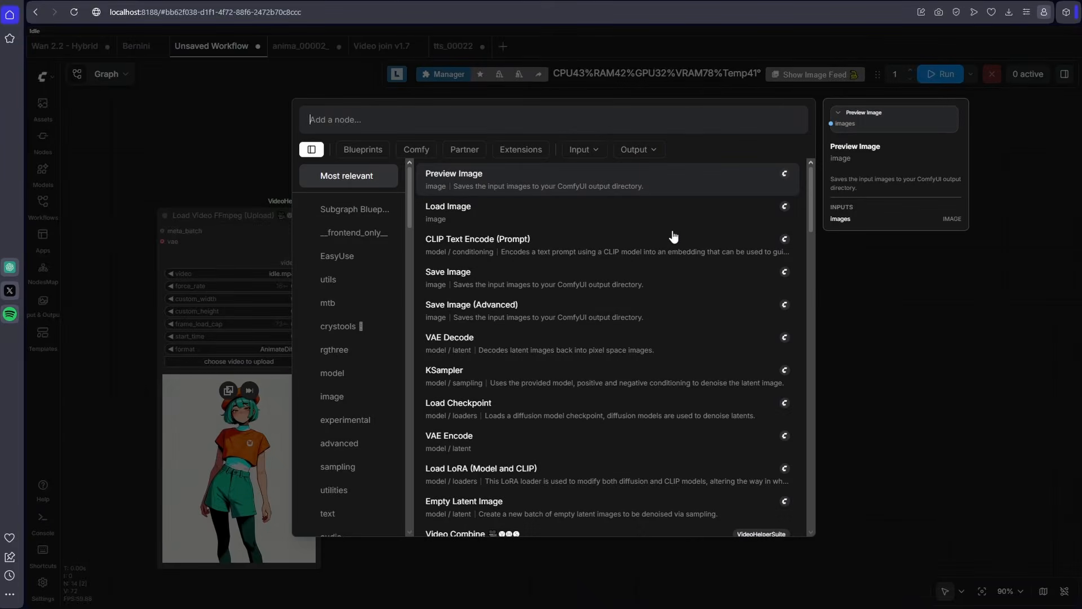
text(video com)
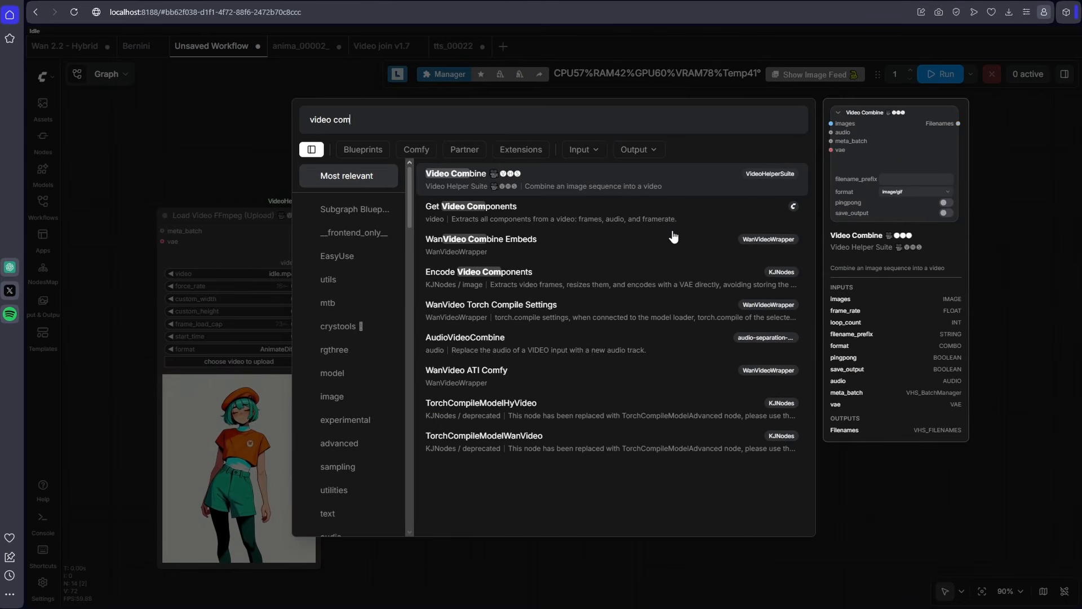
key(Return)
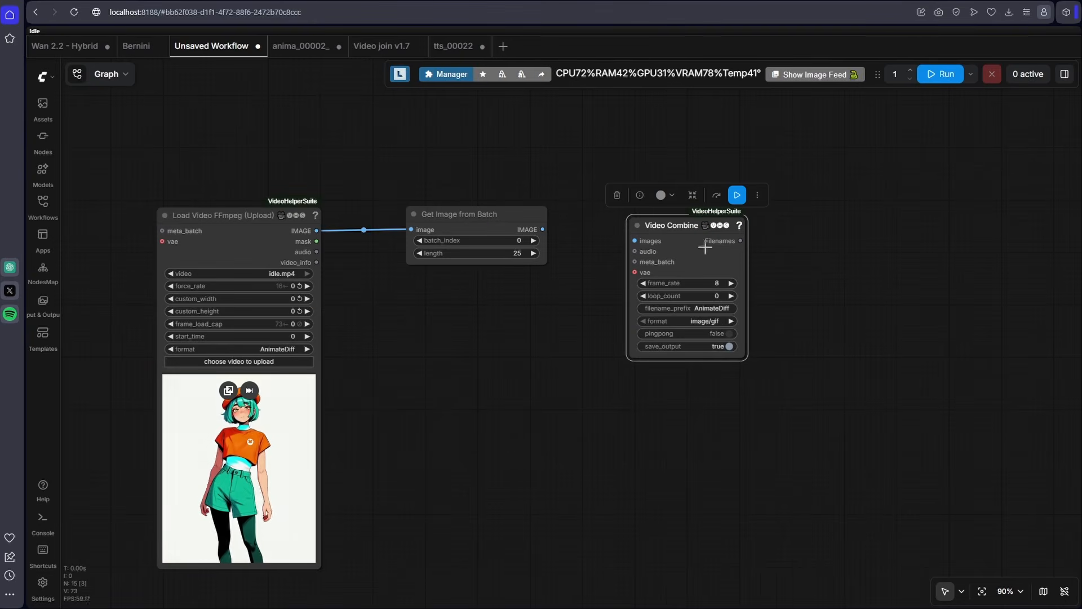
click(711, 322)
click(742, 499)
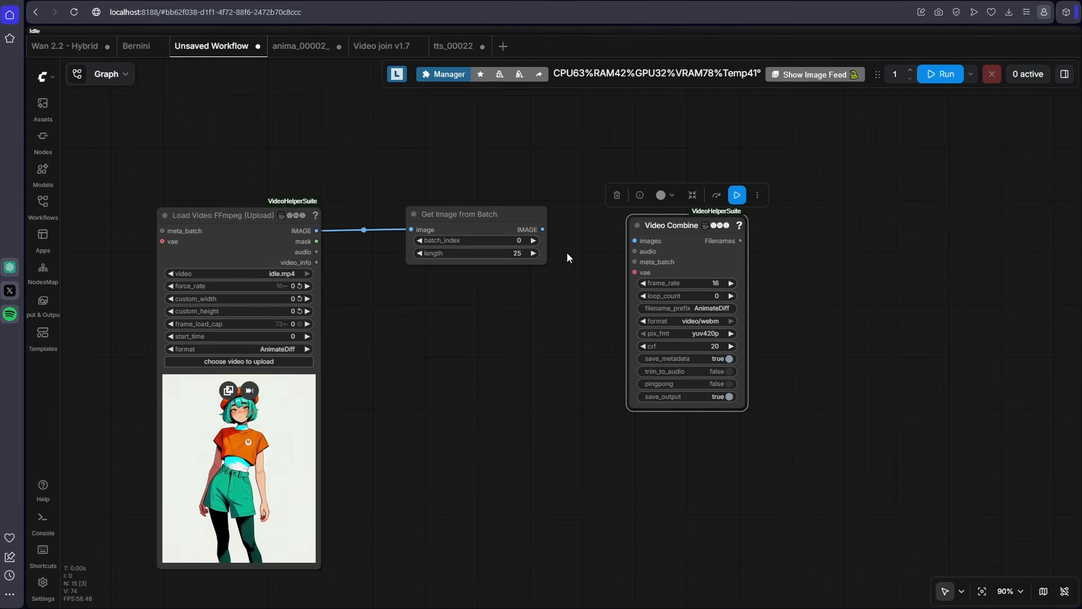
drag(542, 229, 687, 221)
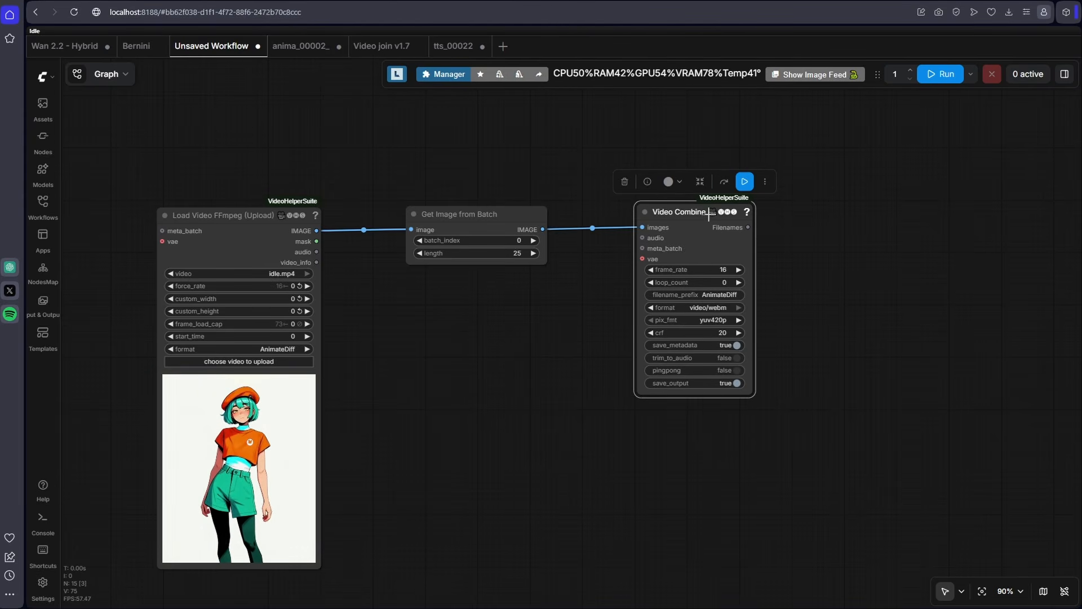
- Render the clip with Video Combine with save_output off, save it as "loop start", and title the node "loop start"
click(745, 183)
right_click(698, 424)
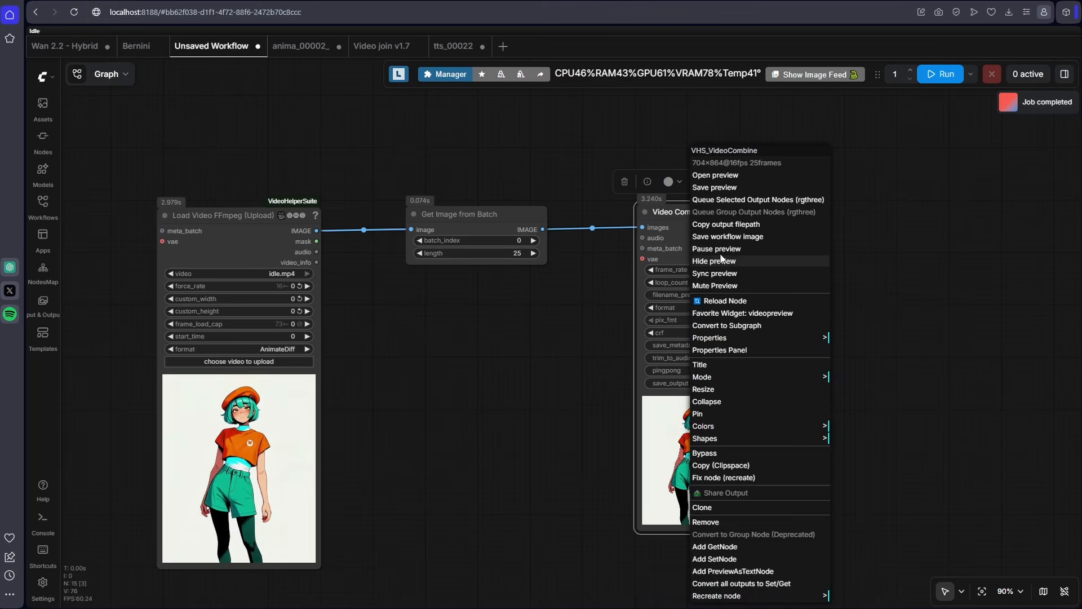
click(725, 189)
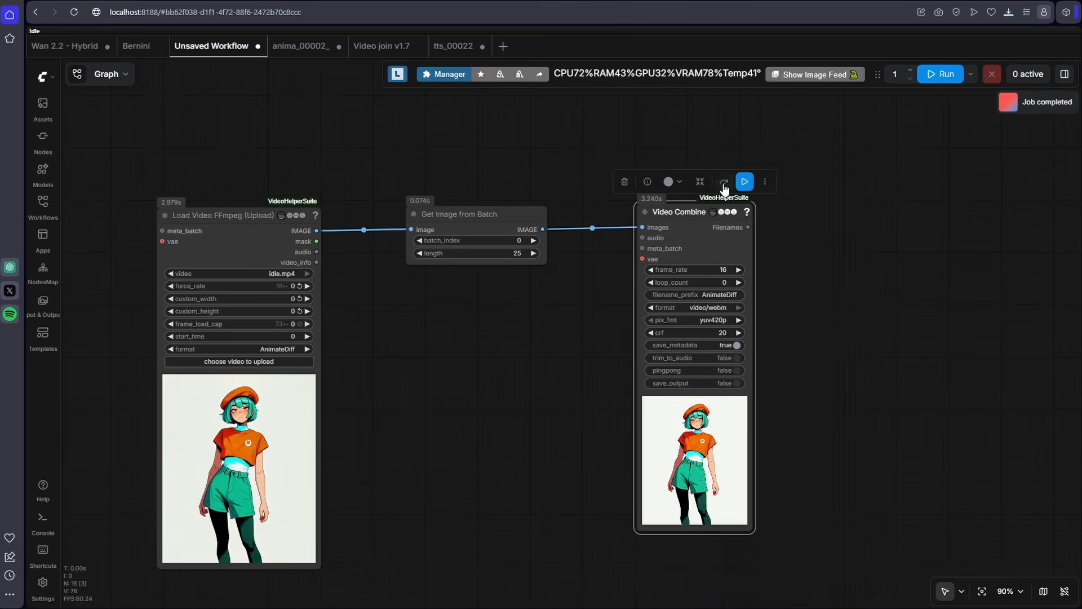
text(loop sta)
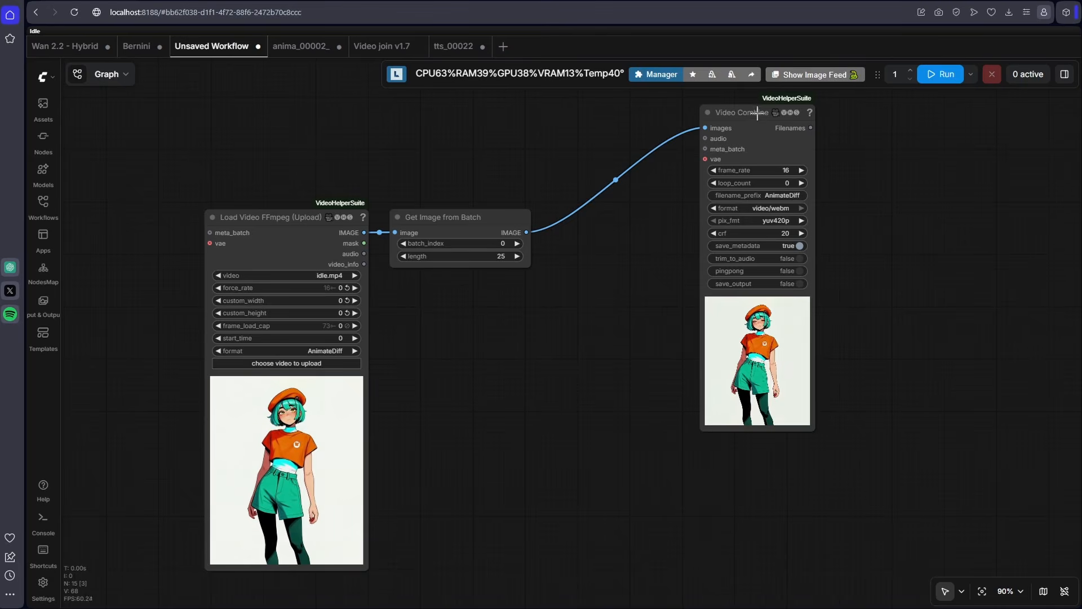
double_click(757, 112)
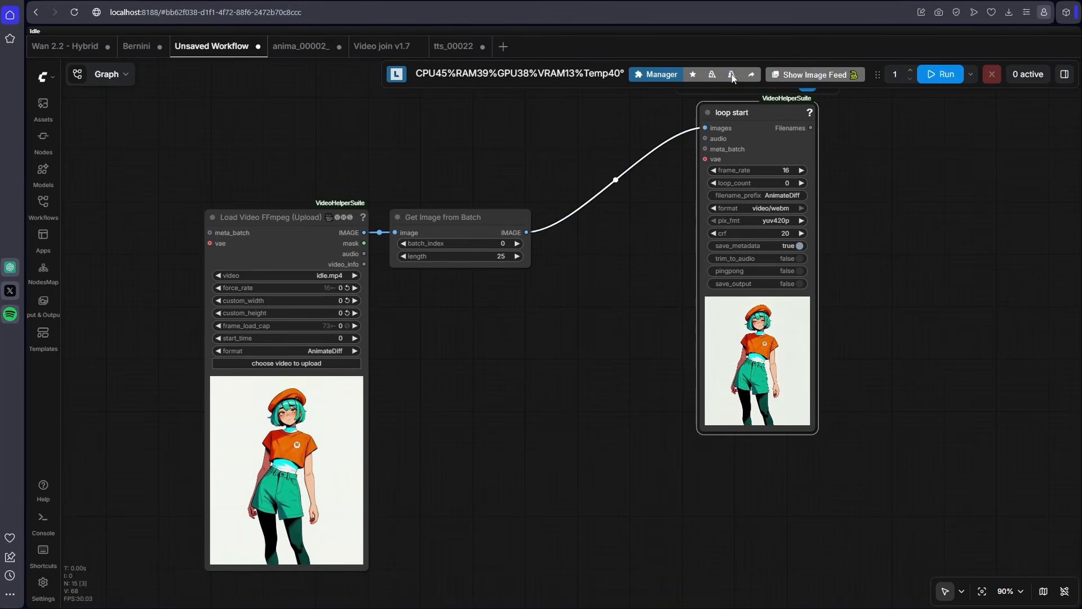
- Add a Reverse Image Batch node below the Get Image from Batch node
double_click(481, 316)
text(reverse)
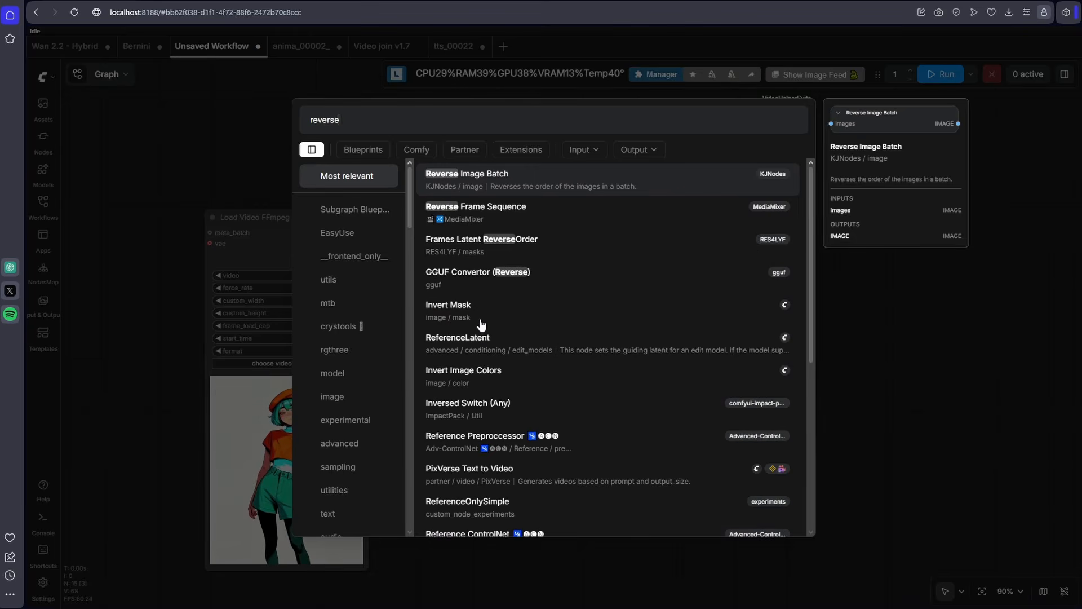
click(490, 176)
mouse_move(502, 179)
mouse_down()
mouse_move(459, 357)
mouse_move(438, 367)
mouse_up()
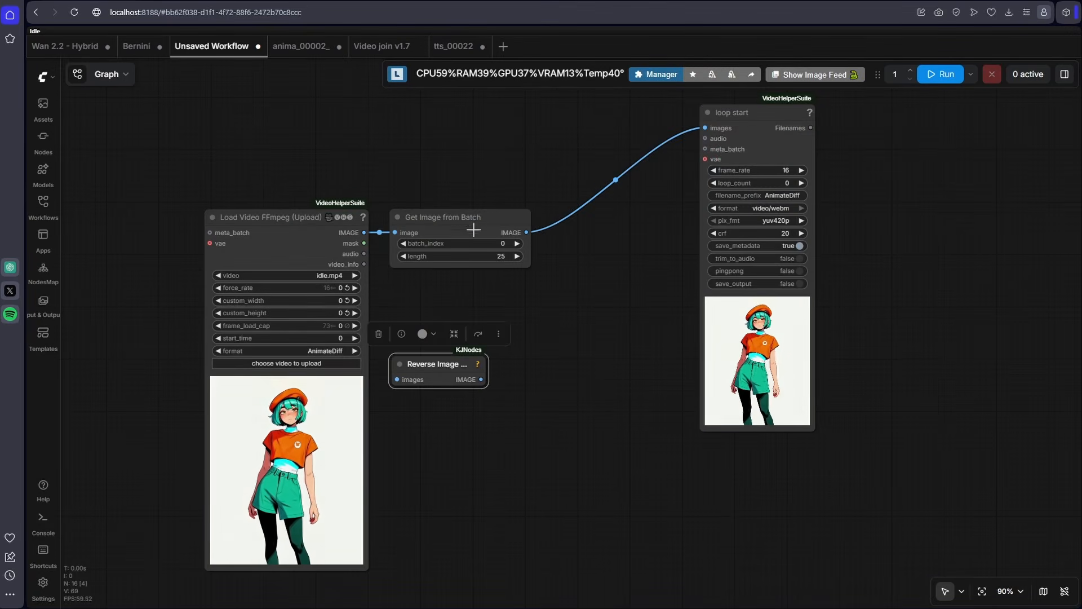
- Duplicate Get Image from Batch below the reverse node and route the loaded video through Reverse Image Batch into the copy
mouse_move(474, 229)
alt+mouse_down()
mouse_move(547, 406)
mouse_move(461, 443)
alt+mouse_up()
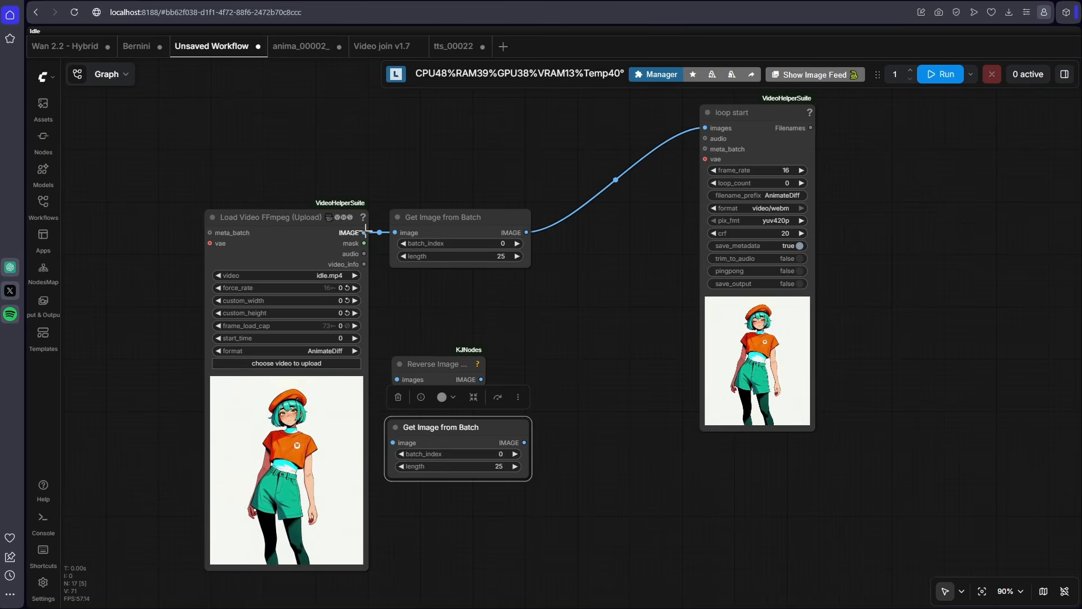
drag(365, 232, 398, 379)
drag(481, 379, 410, 442)
- Duplicate the loop start node beside the original and rename the copy "loop end"
mouse_move(761, 113)
mouse_down()
mouse_move(783, 176)
mouse_move(886, 338)
mouse_move(887, 260)
mouse_up()
double_click(863, 260)
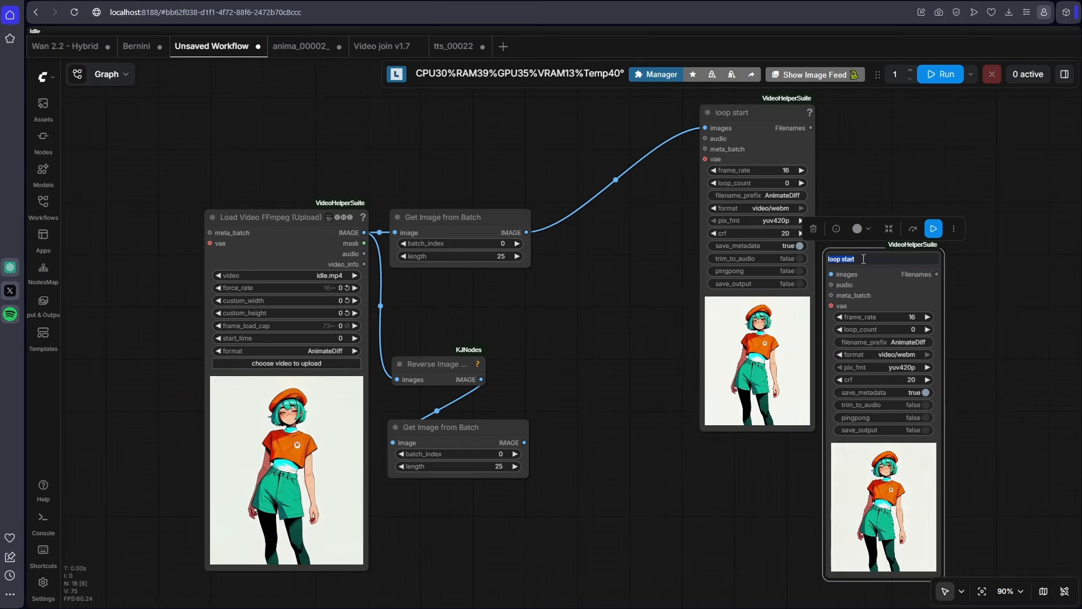
text(loop)
key(Return)
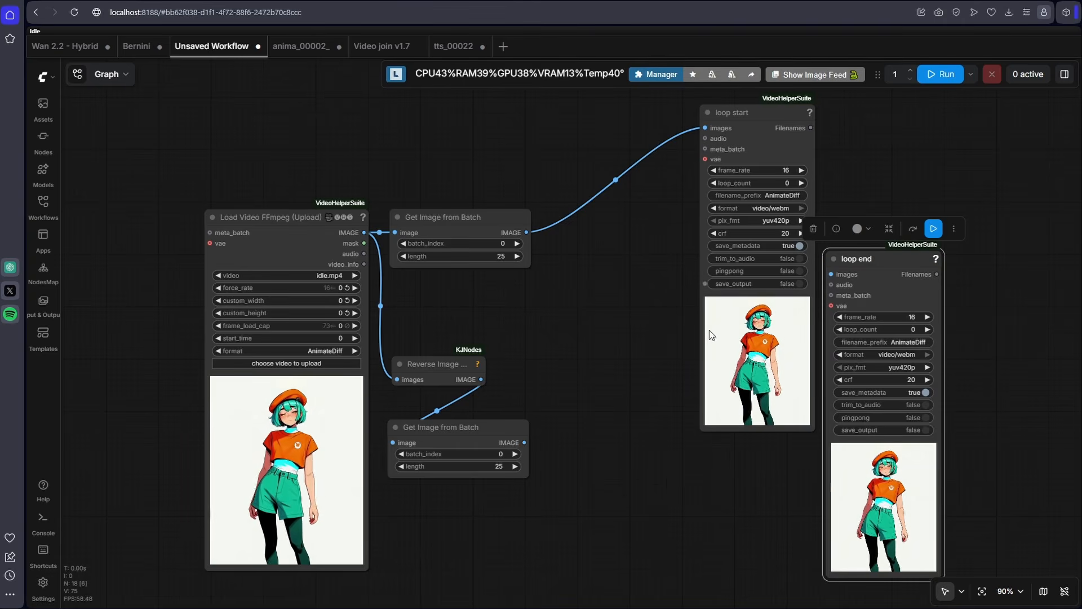
- Connect the second Get Image from Batch output directly to the loop end images input and render the clip
drag(522, 443, 833, 275)
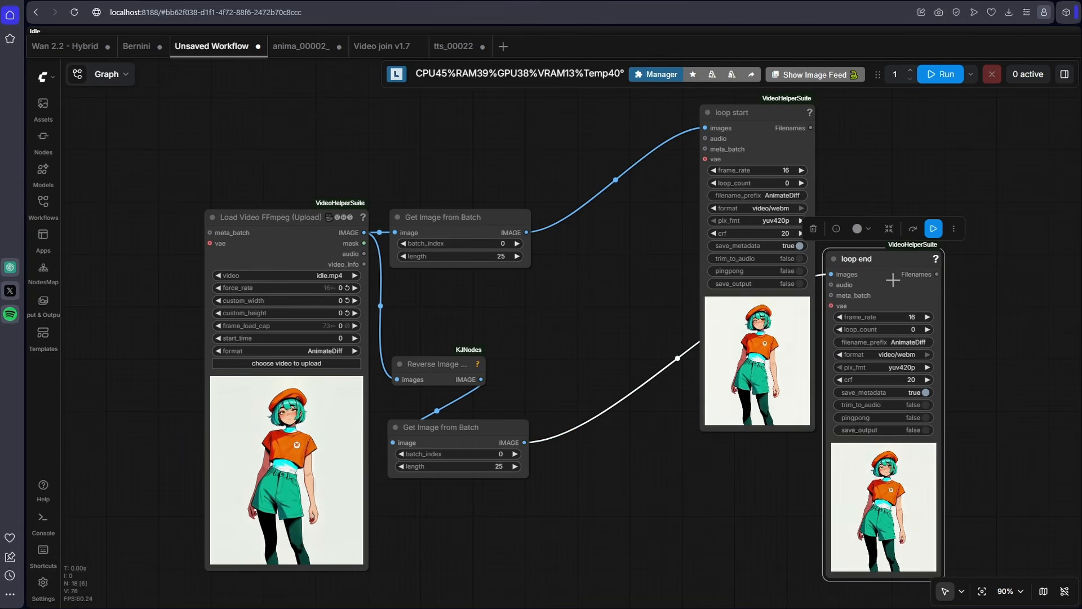
click(934, 229)
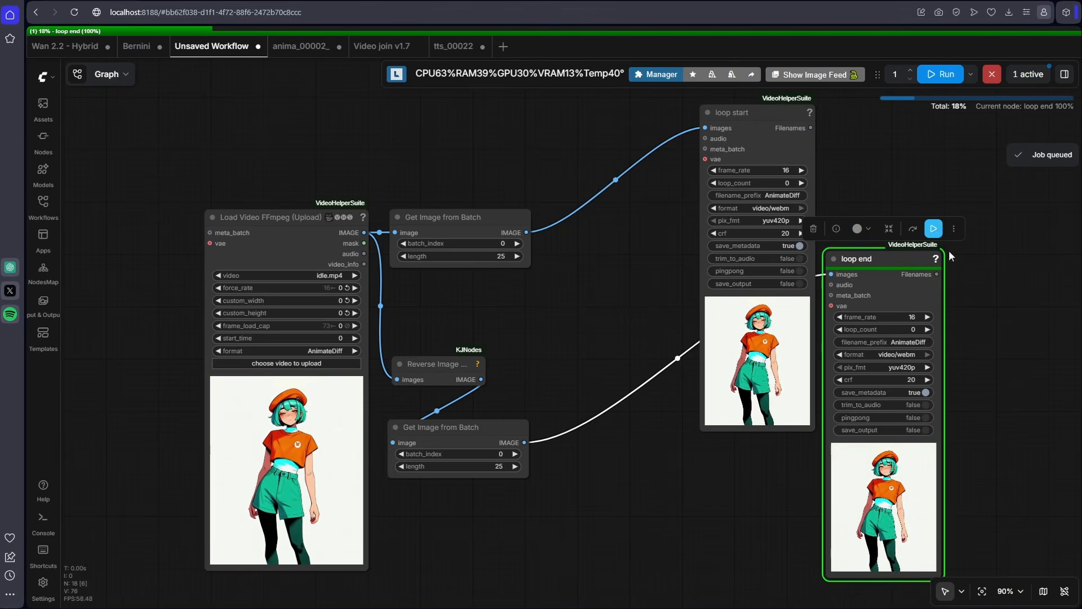
drag(967, 377, 938, 339)
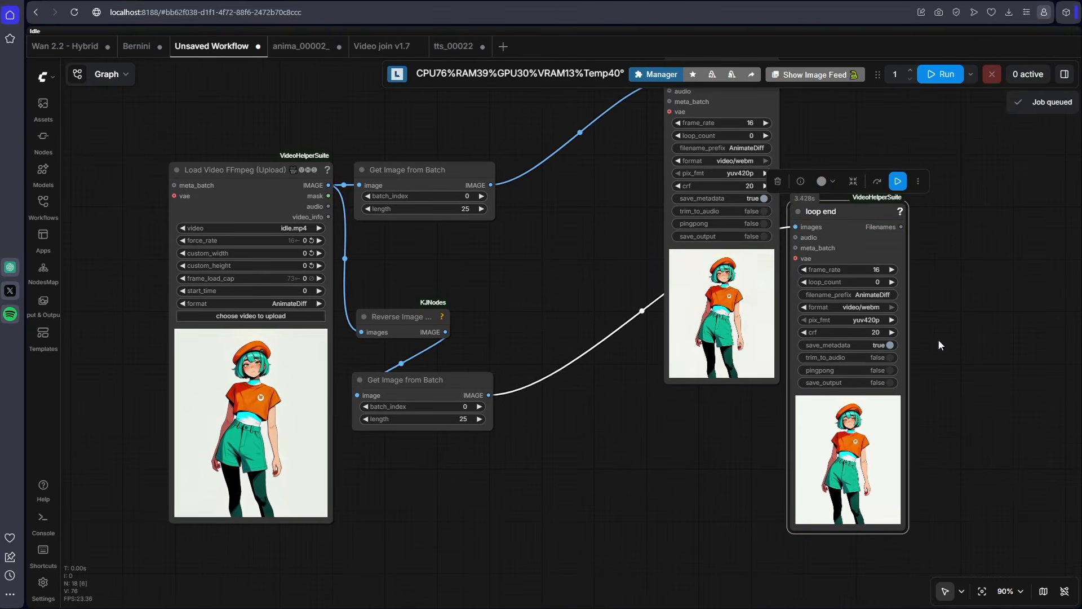
scroll(938, 341, up, 2)
scroll(938, 339, down, 1)
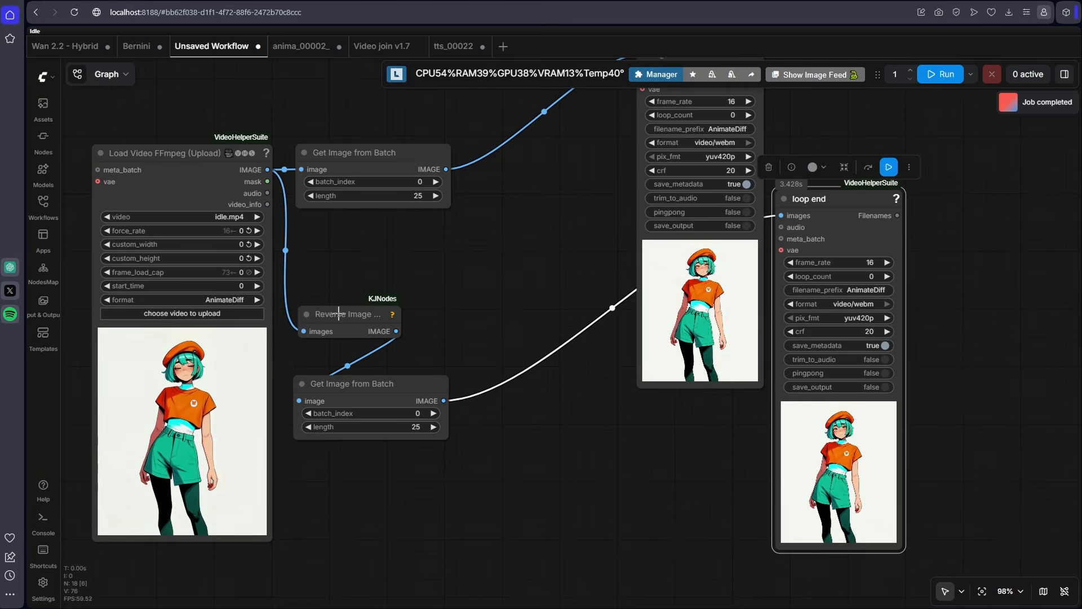
- Duplicate Reverse Image Batch and insert the copy between the second Get Image from Batch and the loop end node
mouse_move(338, 313)
alt+mouse_down()
mouse_move(397, 357)
mouse_move(433, 473)
mouse_move(326, 473)
alt+mouse_up()
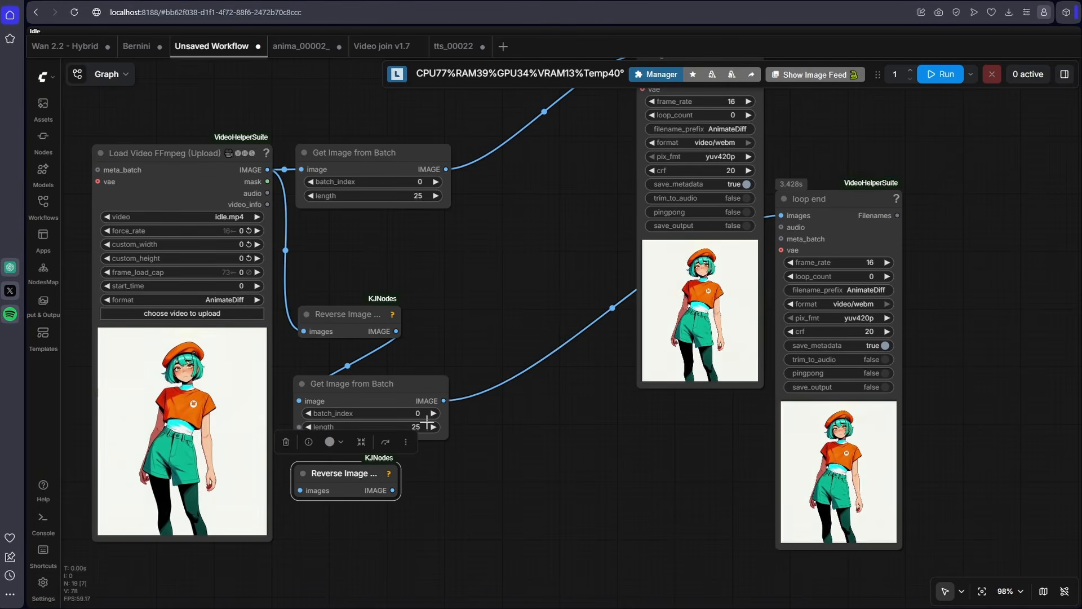
drag(393, 490, 657, 294)
- Render the loop end node and save its preview video as "loop end" in the beret girl folder
click(860, 201)
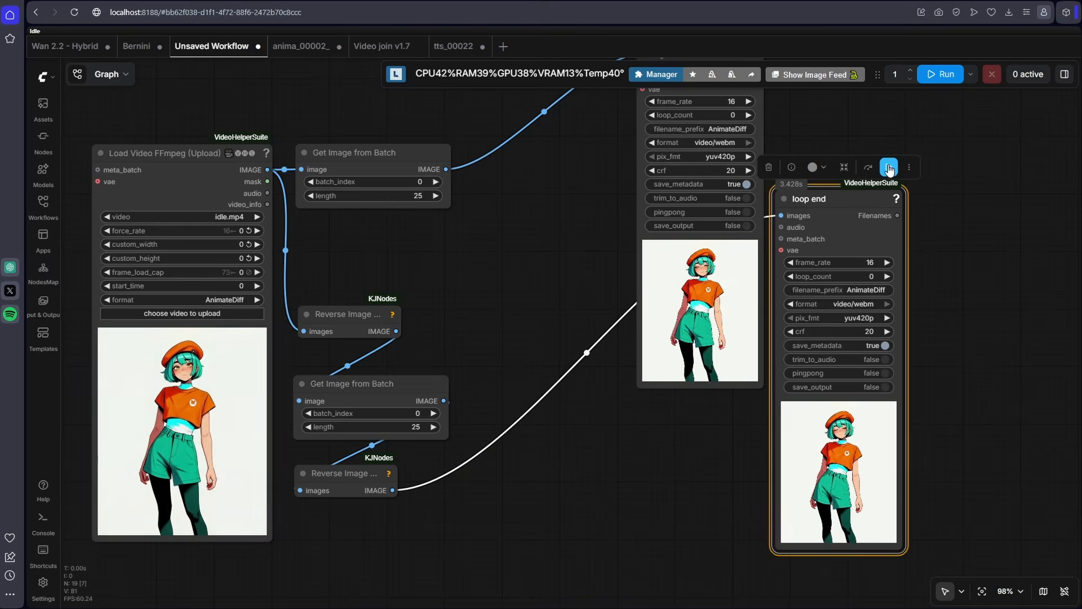
right_click(778, 198)
click(841, 187)
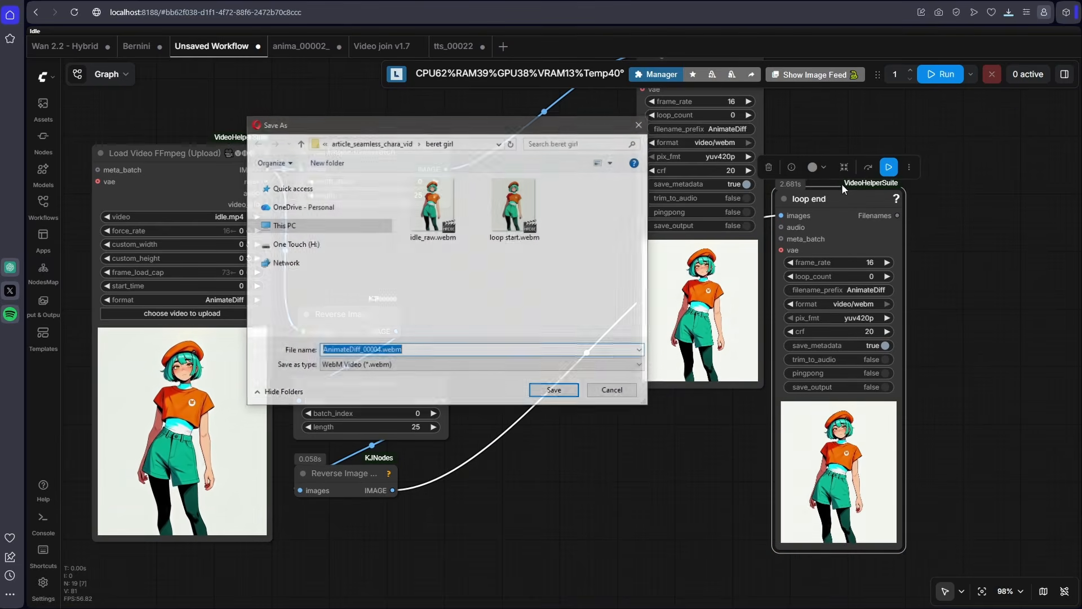
text(loop end)
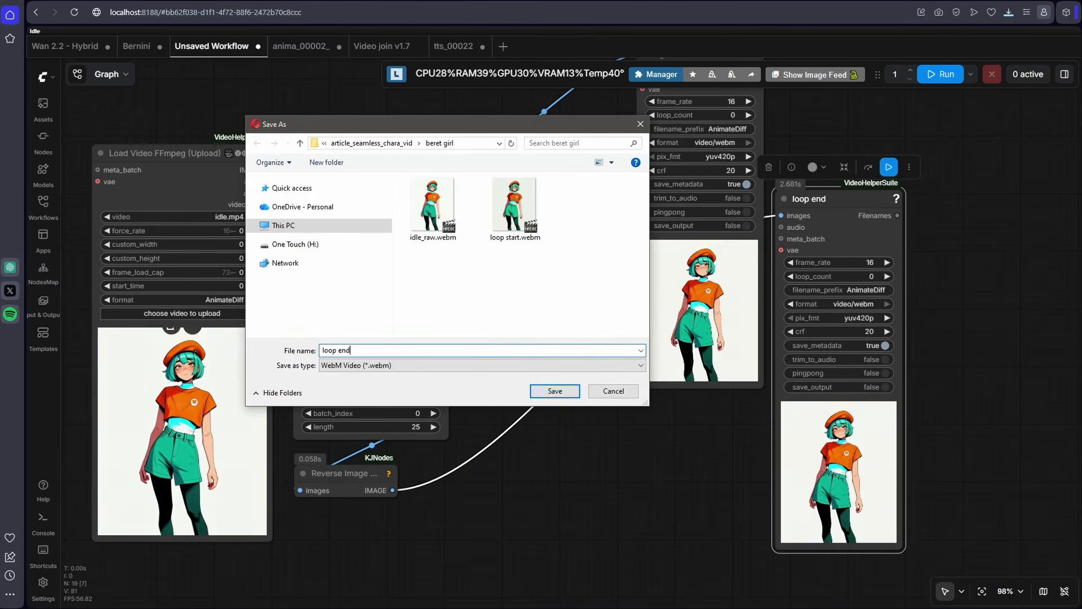
key(Return)
click(567, 221)
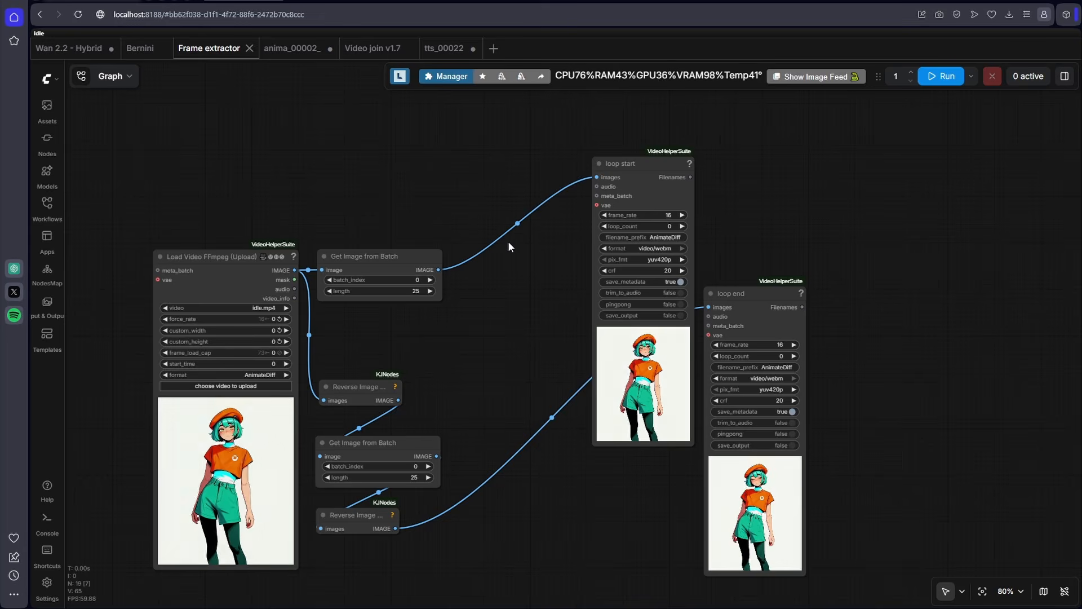
- Duplicate the first Get Image from Batch node above the original and feed the original's IMAGE output into the copy
drag(542, 260, 543, 345)
drag(390, 341, 411, 216)
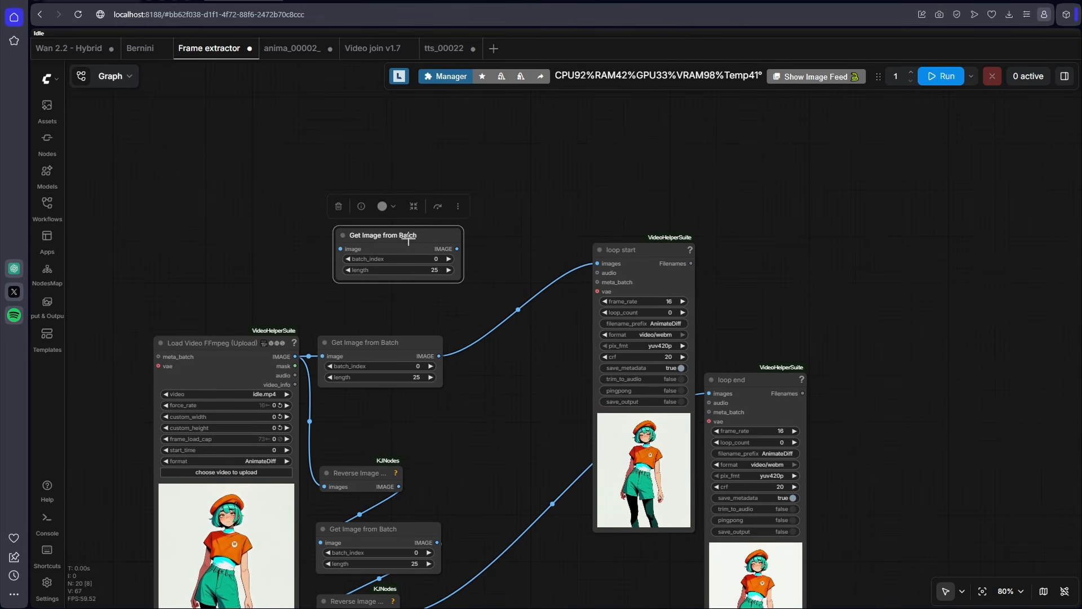
mouse_move(340, 249)
mouse_down()
mouse_move(438, 337)
mouse_move(438, 356)
mouse_up()
- Set the new Get Image from Batch node's length to 1 and its batch_index to 9999
scroll(423, 273, up, 3)
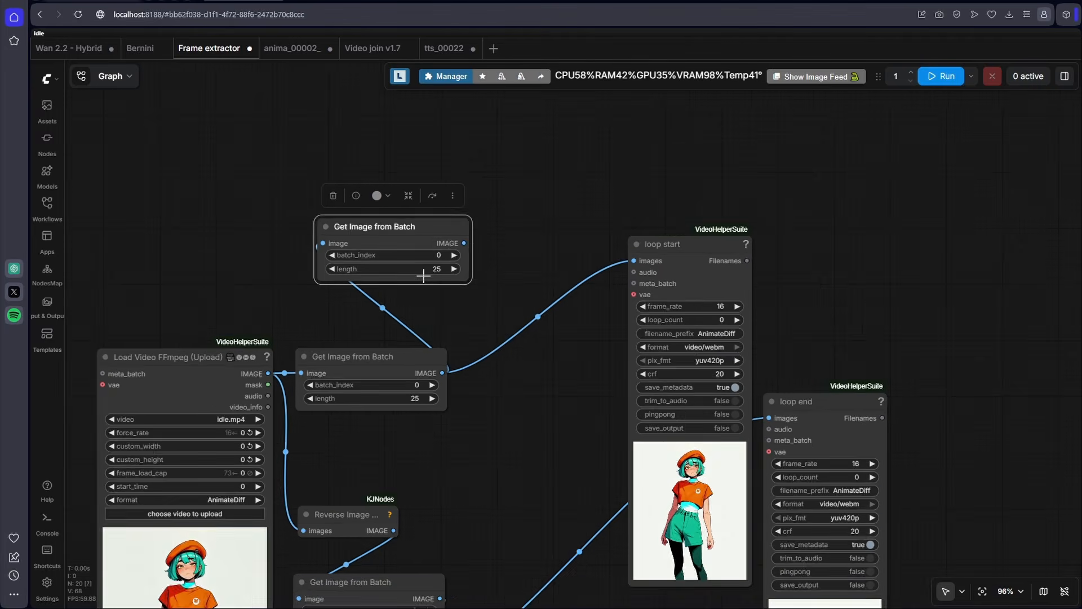
click(430, 271)
text(1)
key(Return)
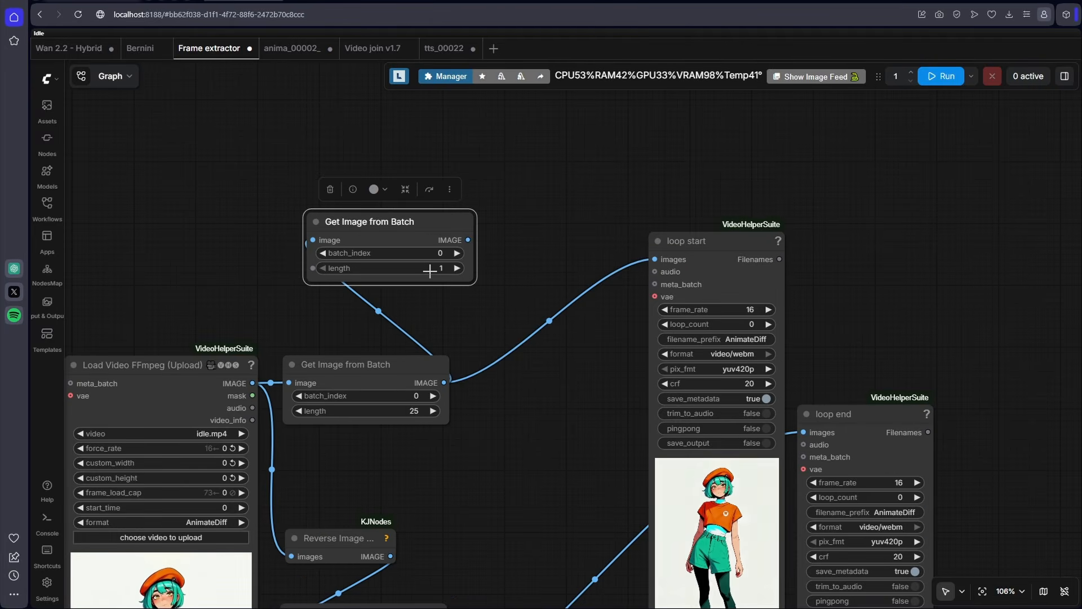
drag(533, 219, 465, 290)
click(376, 317)
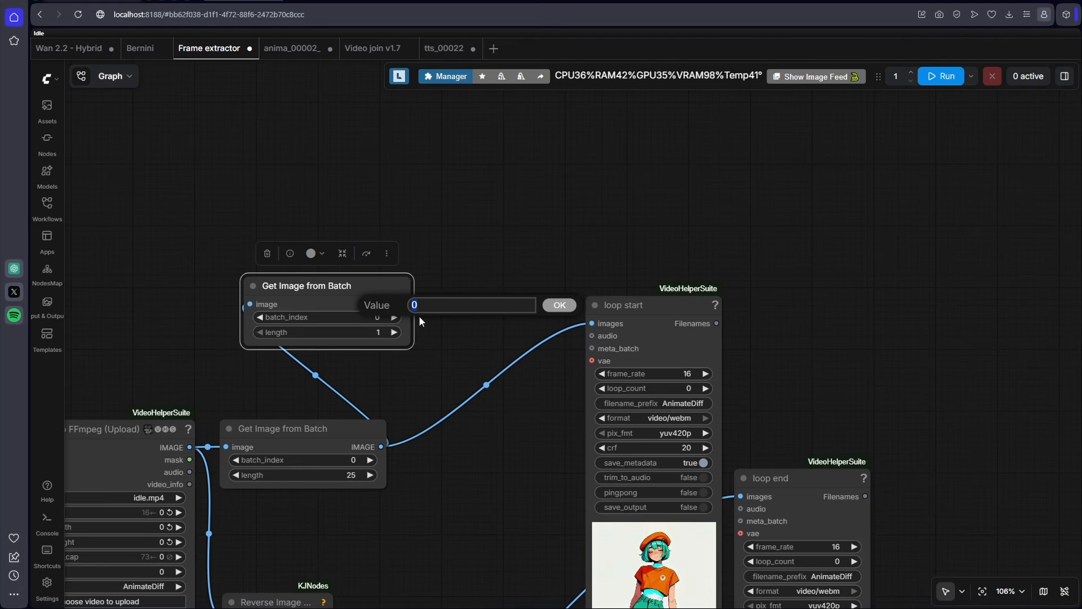
text(999)
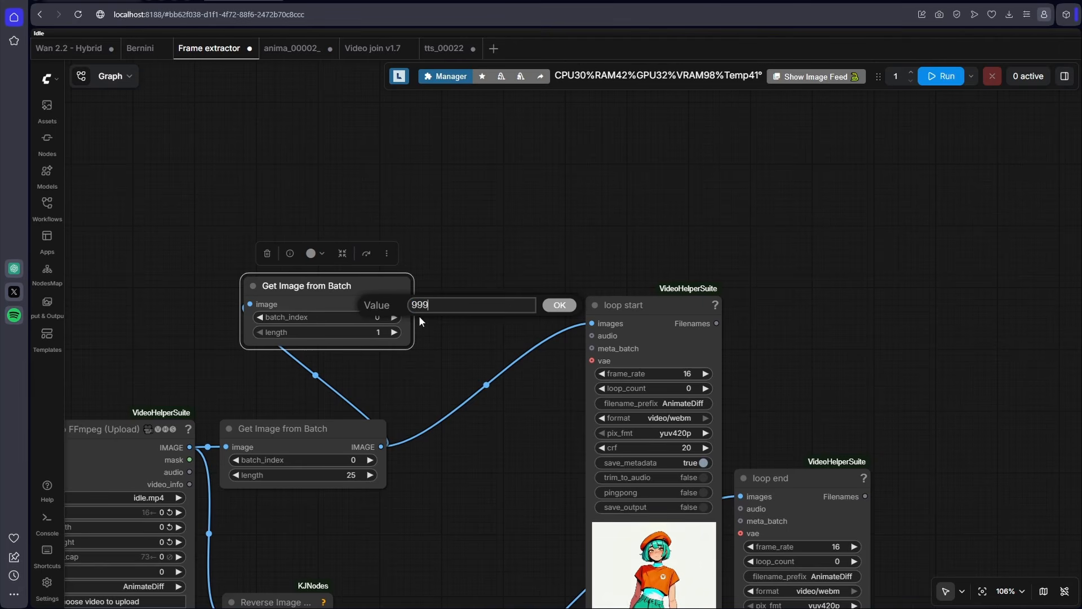
text(9)
key(Return)
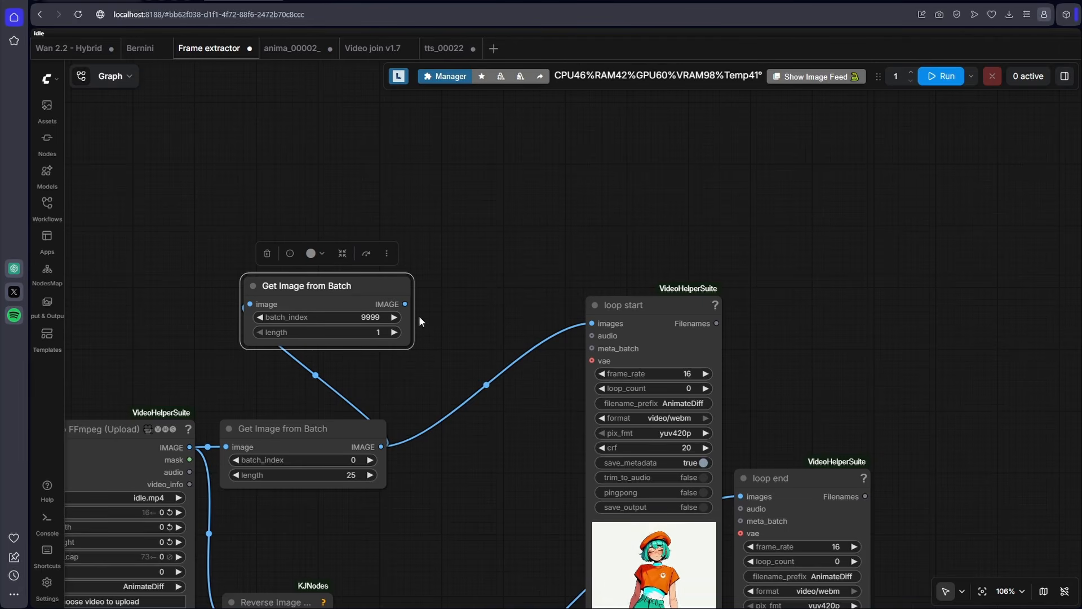
- Add a Preview Image node connected to the IMAGE output of the new Get Image from Batch node
drag(405, 303, 836, 220)
click(840, 268)
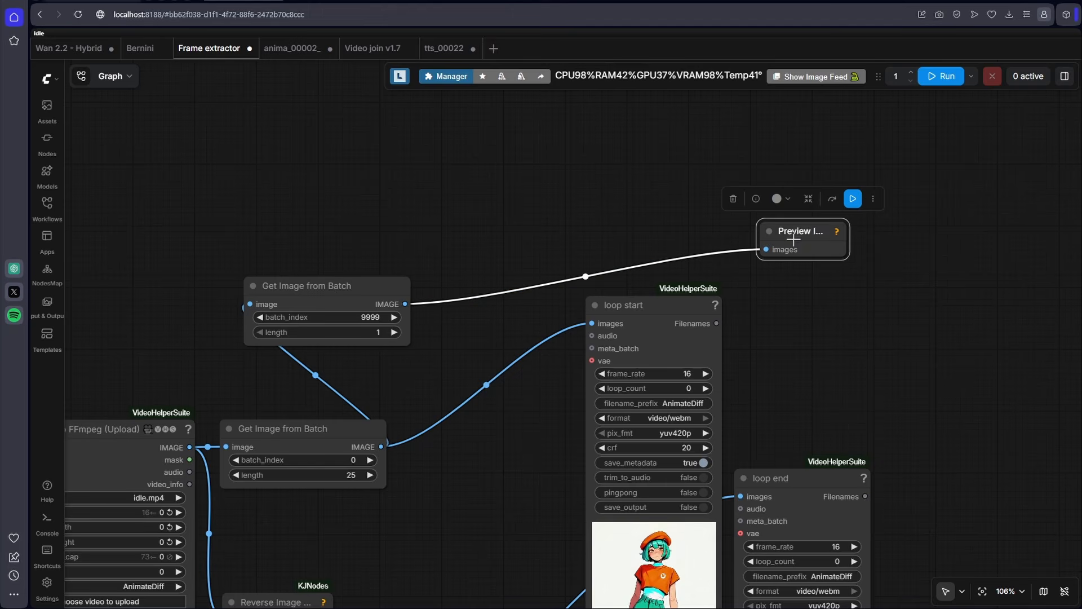
- Rename the new Preview Image node to "start frame"
double_click(794, 238)
text(start frame)
key(Return)
- Duplicate the lower Get Image from Batch node, feed it the last Reverse Image node's IMAGE output, and open its length for editing
scroll(794, 238, down, 3)
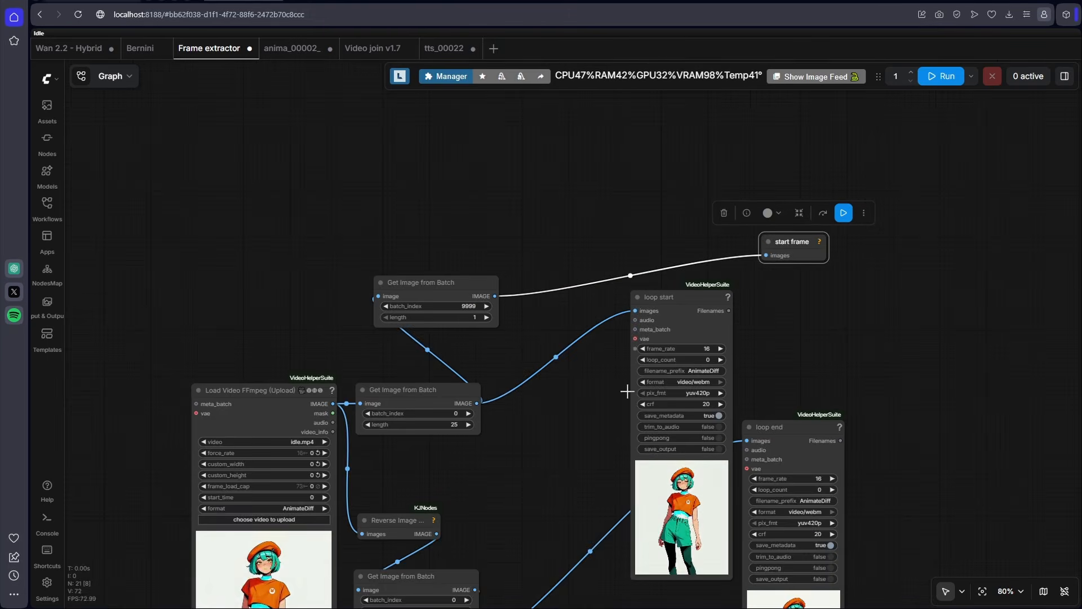
scroll(627, 391, down, 5)
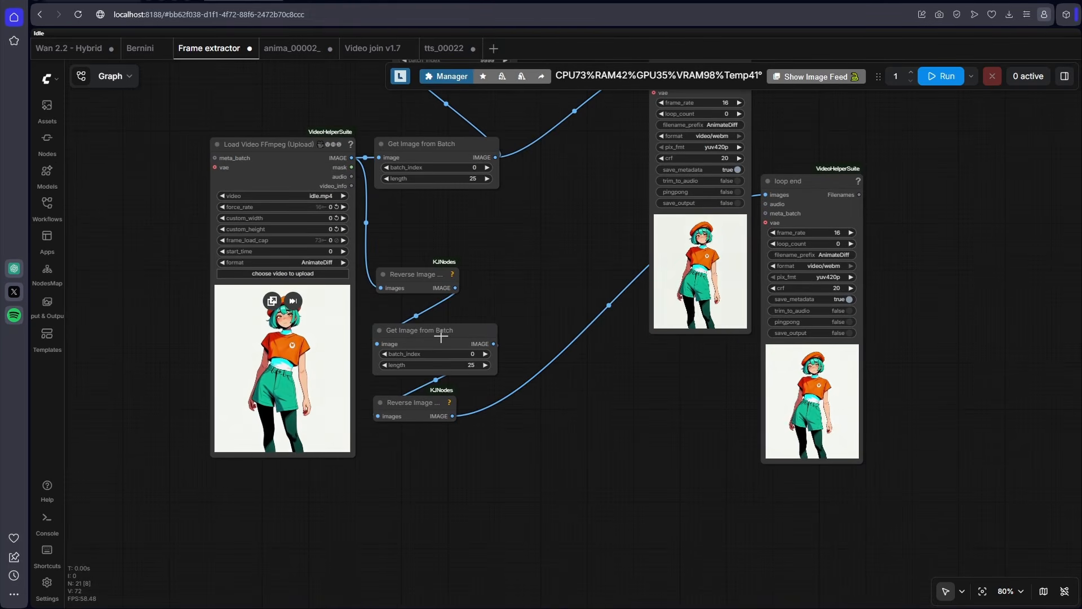
click(441, 336)
key(ctrl+c)
key(ctrl+v)
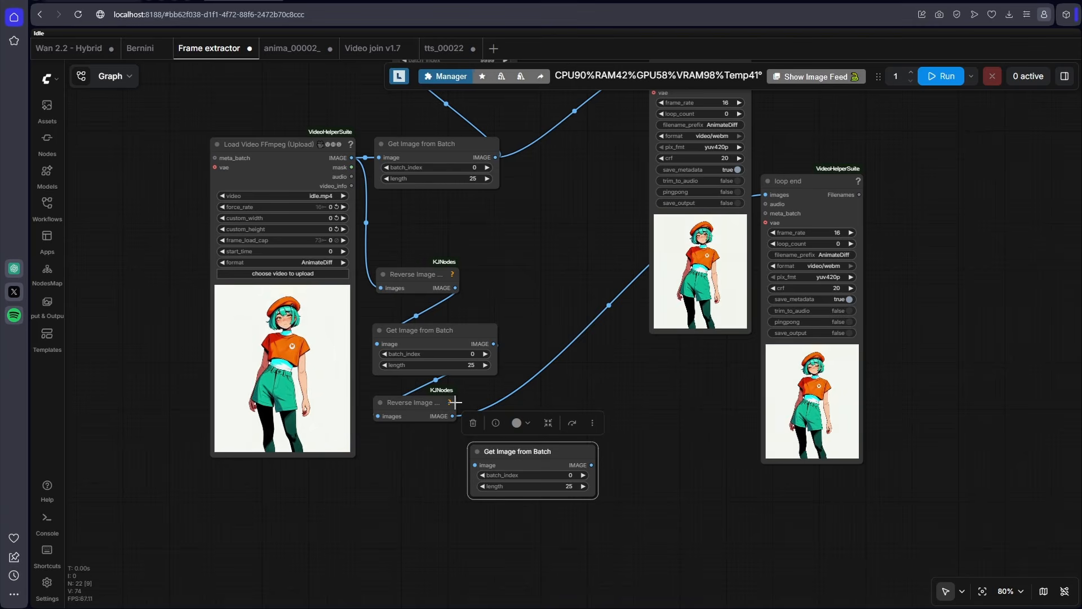
drag(452, 416, 475, 465)
double_click(566, 486)
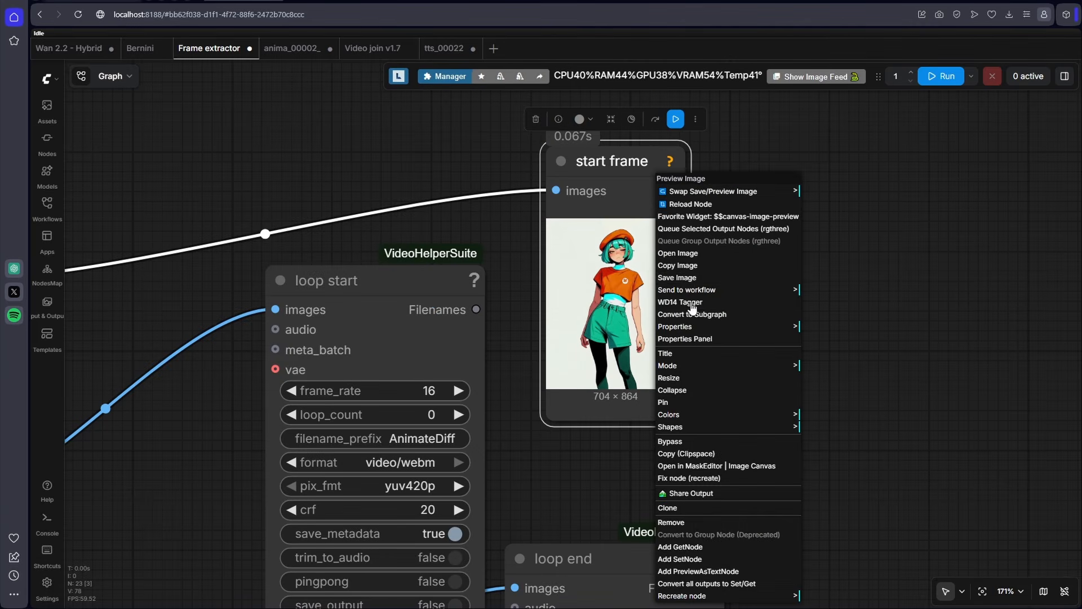
- Save the two preview images as PNG files named "start frame" and "end frame" in the beret girl folder
click(688, 275)
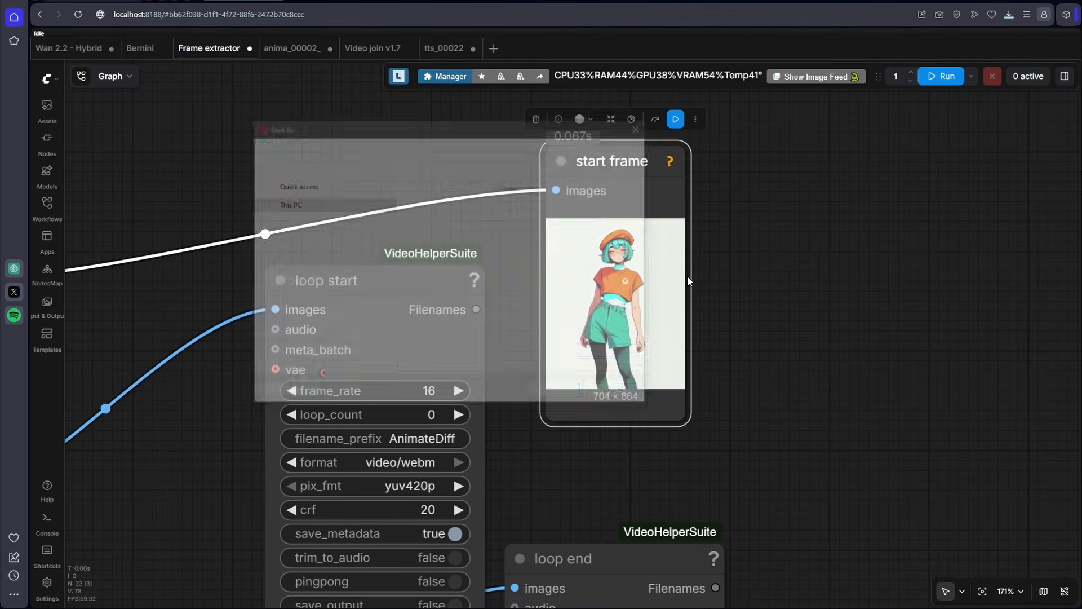
text(start fr)
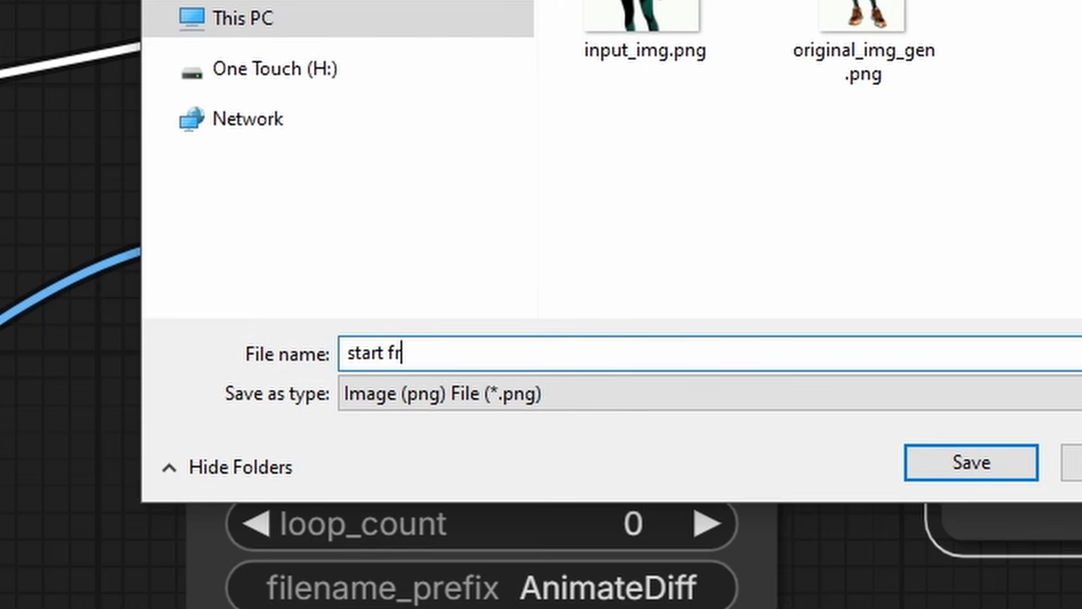
text(ame)
key(Return)
text(en)
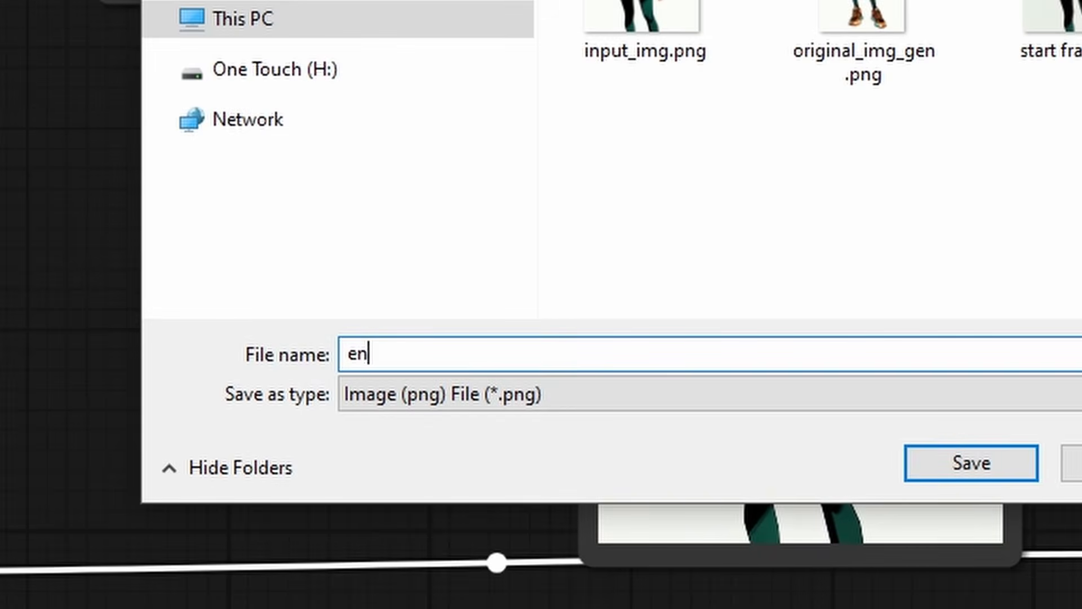
text(d frame)
key(Return)
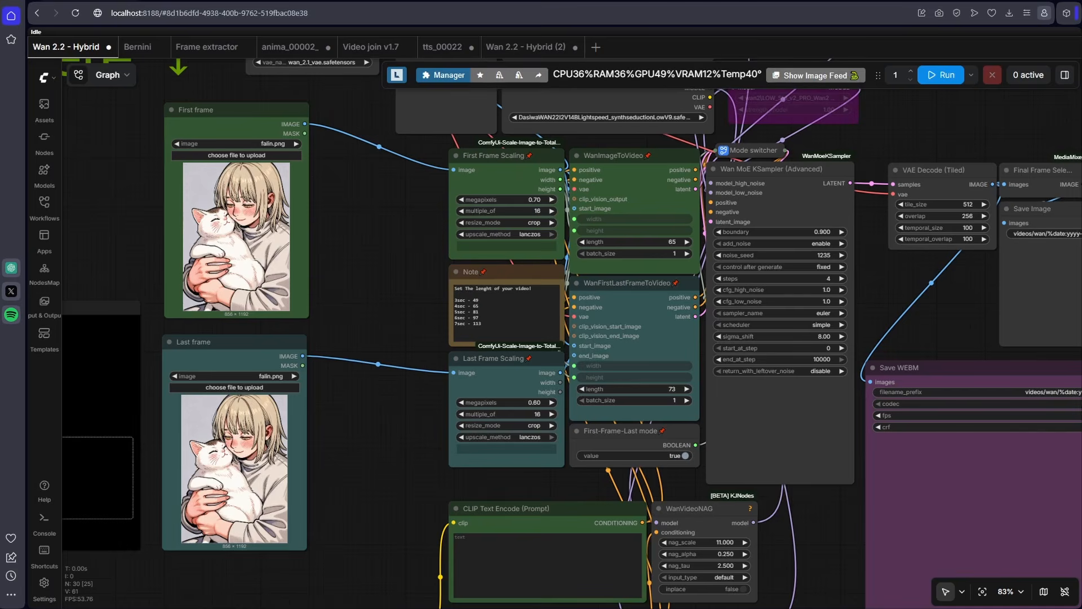
- Switch to the beret girl folder in File Explorer and load start frame.png into the Wan 2.2 - Hybrid workflow's First frame node
key(alt+Tab)
click(830, 381)
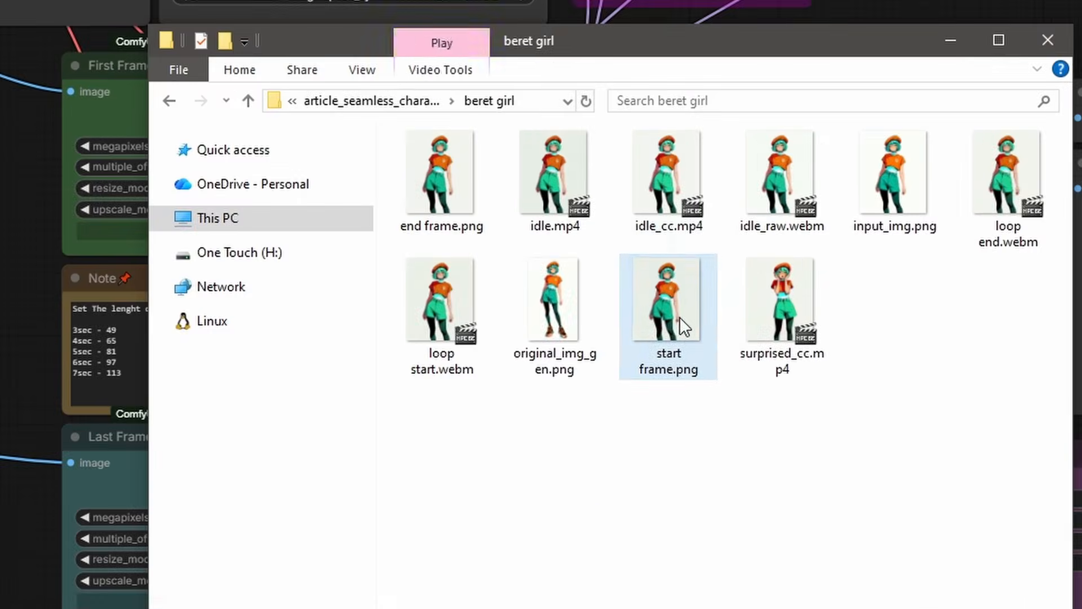
drag(680, 326, 415, 312)
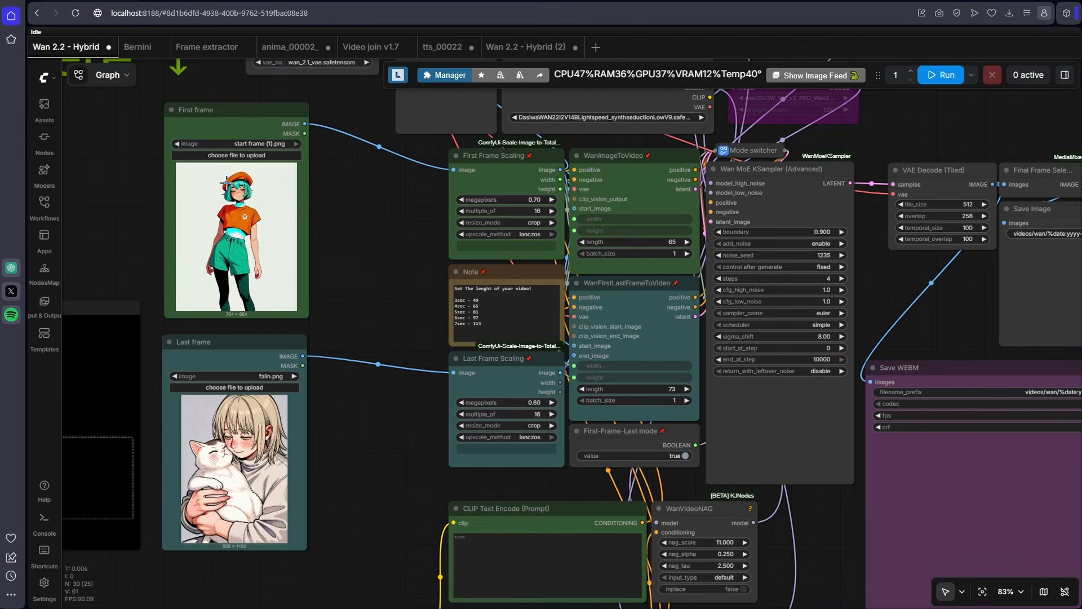
- Set the First Frame Scaling node's megapixels to 0.60
scroll(518, 180, up, 4)
click(536, 211)
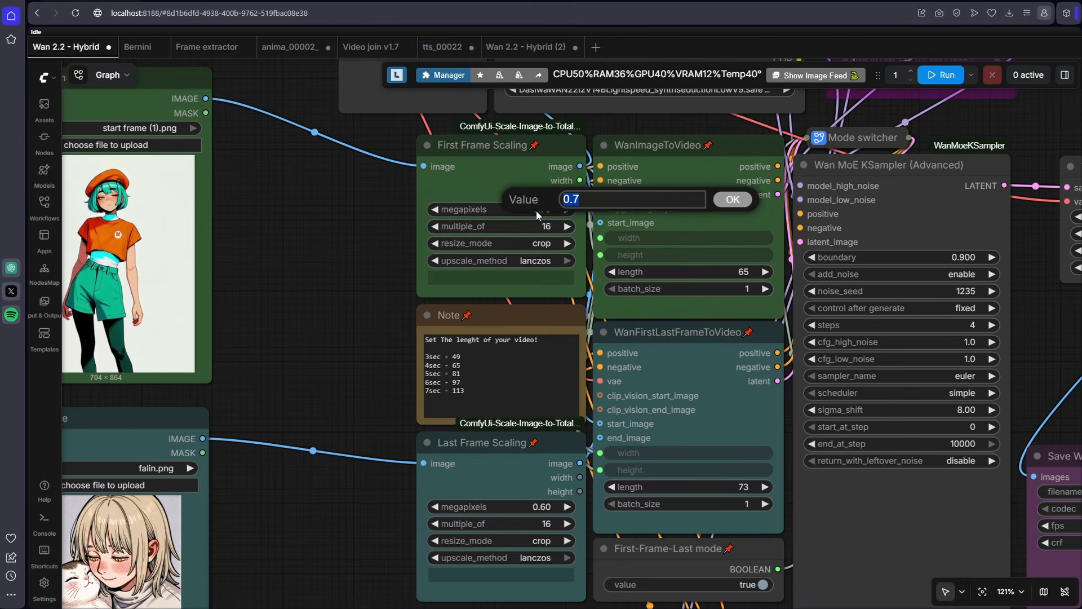
key(BackSpace)
text(6)
key(Return)
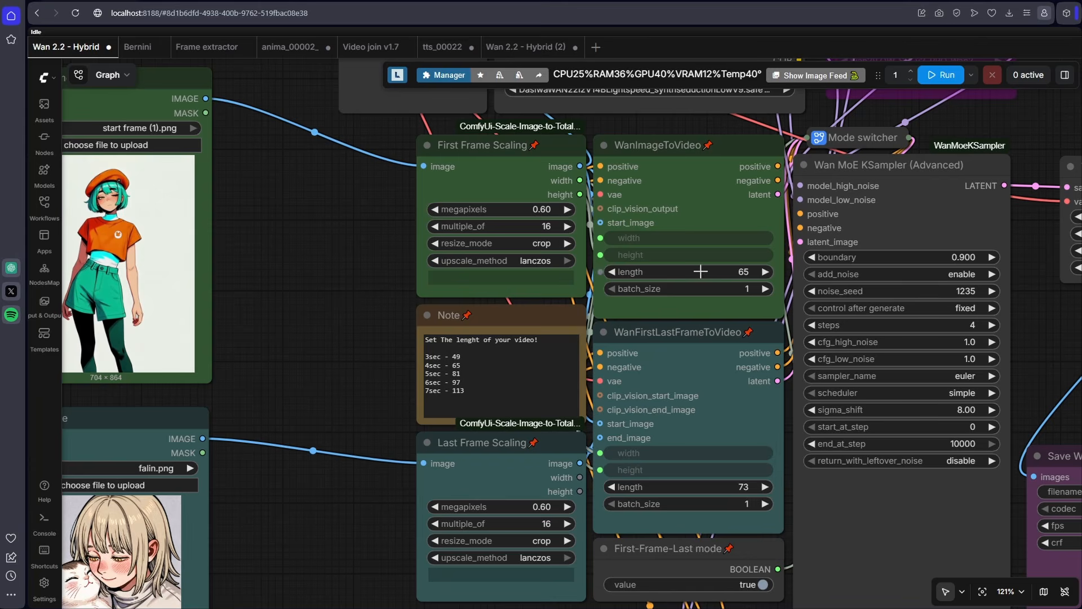
- Set the WanImageToVideo node's length to 81
click(701, 272)
text(81)
key(Return)
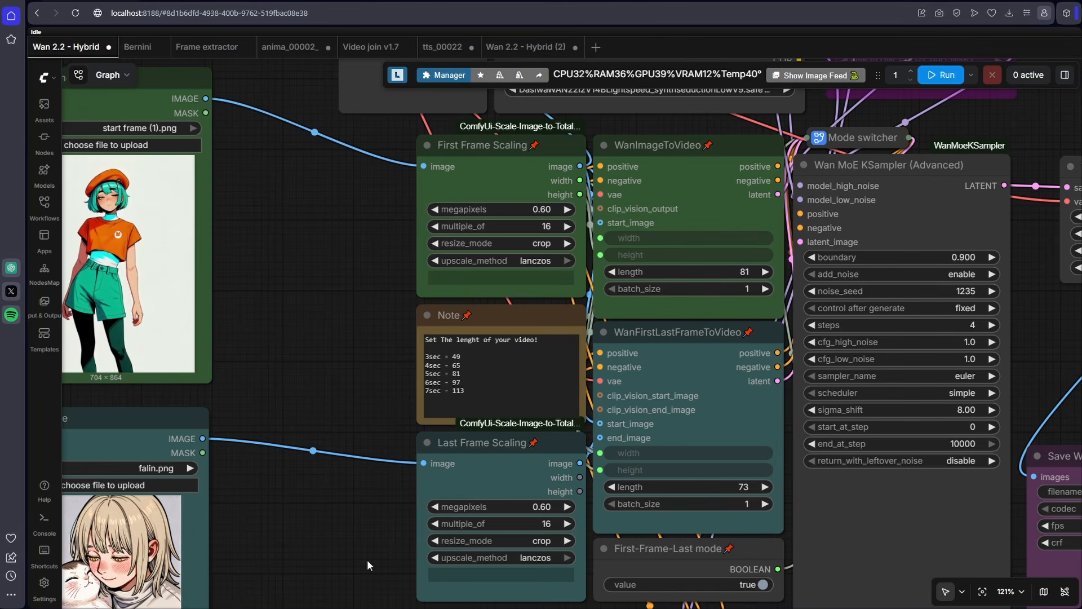
- Enter "girl in beret raises her hands and places her hands on her cheeks in surprise." in the positive CLIP Text Encode prompt
drag(369, 558, 359, 387)
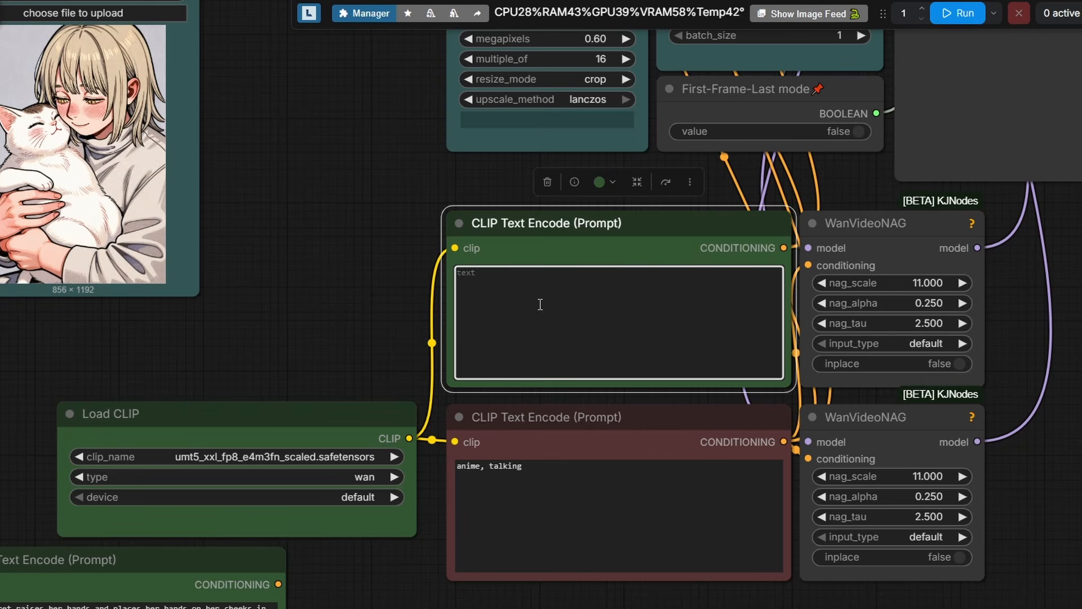
text(girl in beret raises her hands an)
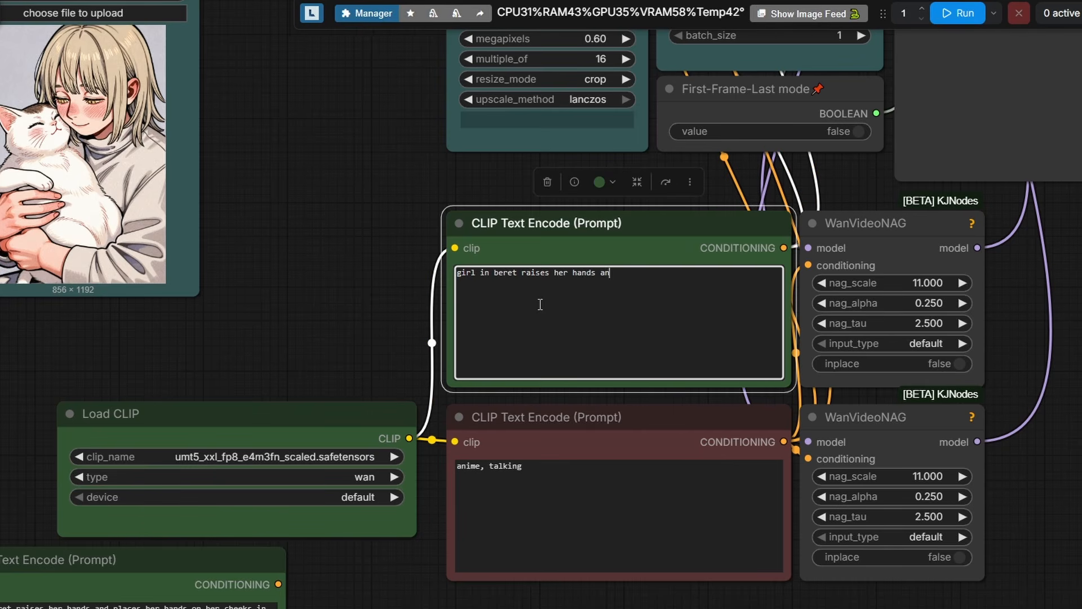
text(d places her hands on her cheeks in sur)
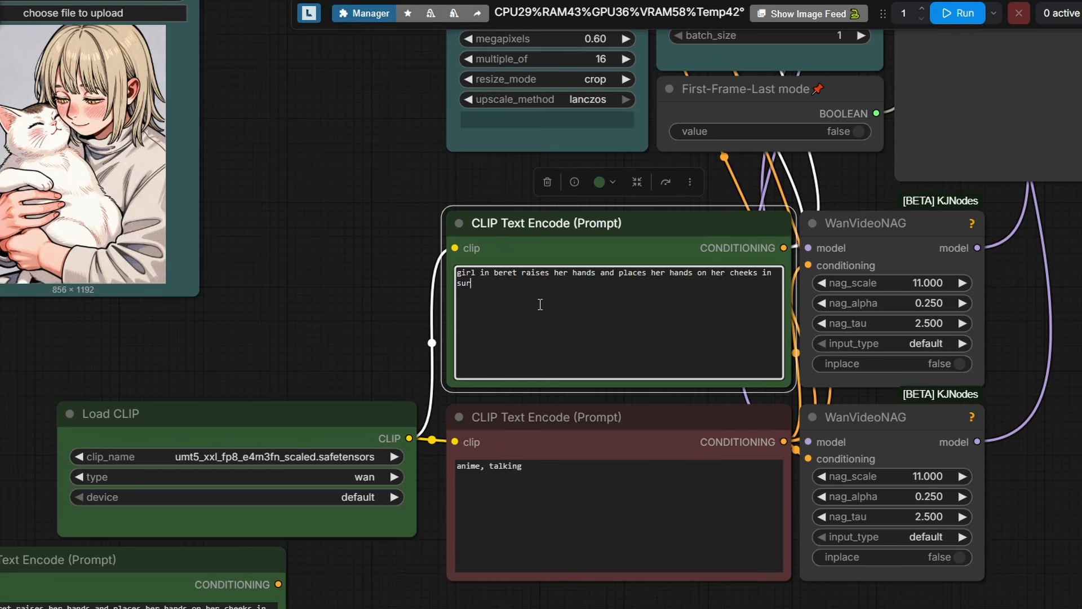
text(prise.)
key(Return)
- Add the prompt line "girl is standing still keeping her pose with hands on her cheeks" and run the workflow
text(girl is standing still keeping her p)
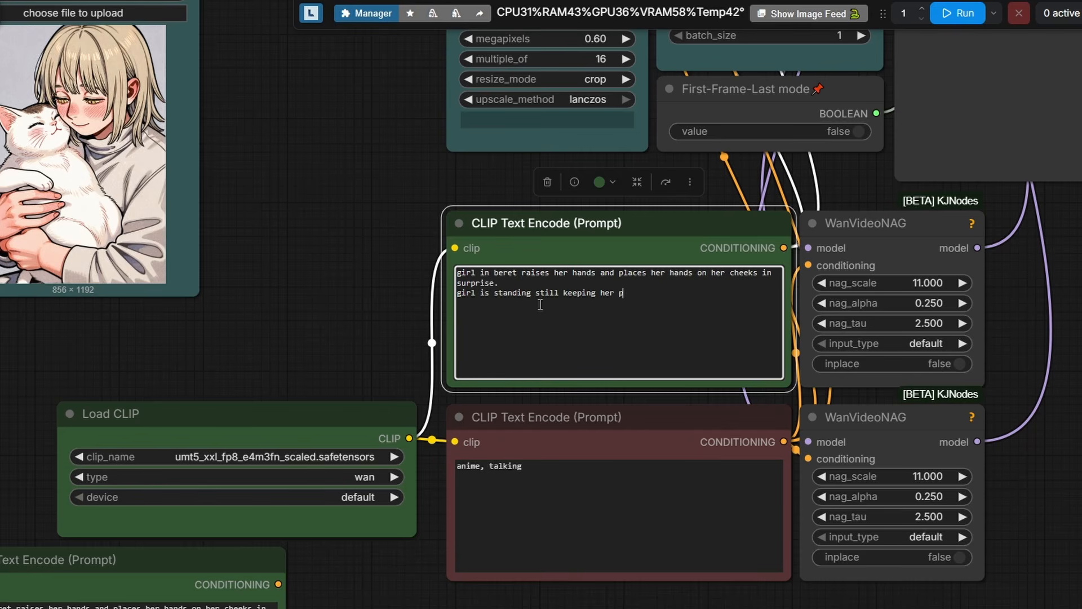
text(ose with hands on her cheeks)
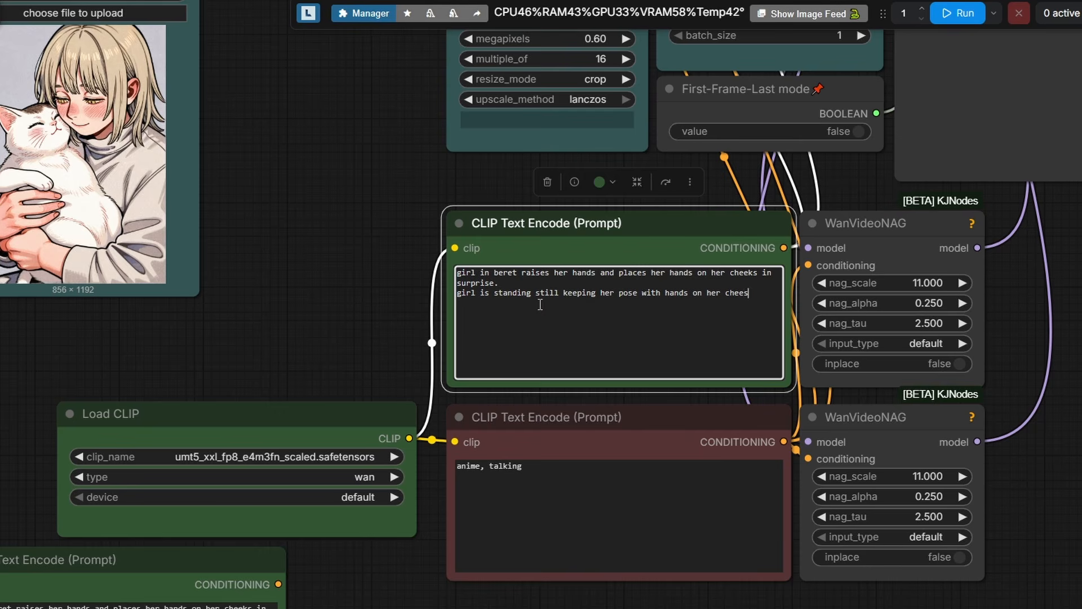
key(ctrl+Return)
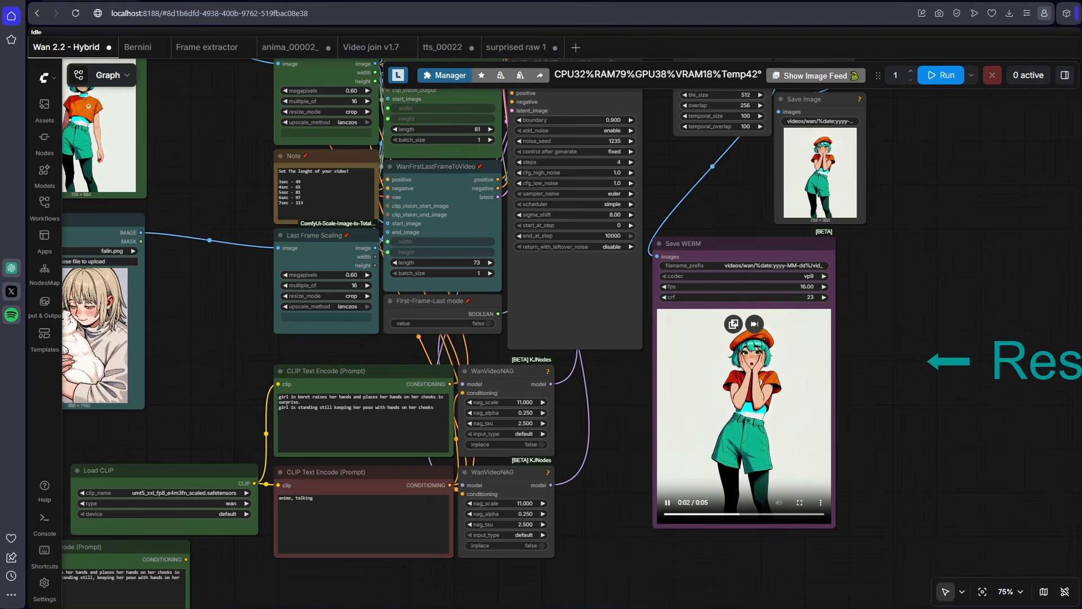
- Save the Save WEBM node's result video as "surprise raw part 1" in the beret girl folder
right_click(683, 406)
click(725, 479)
text(surprise raw p)
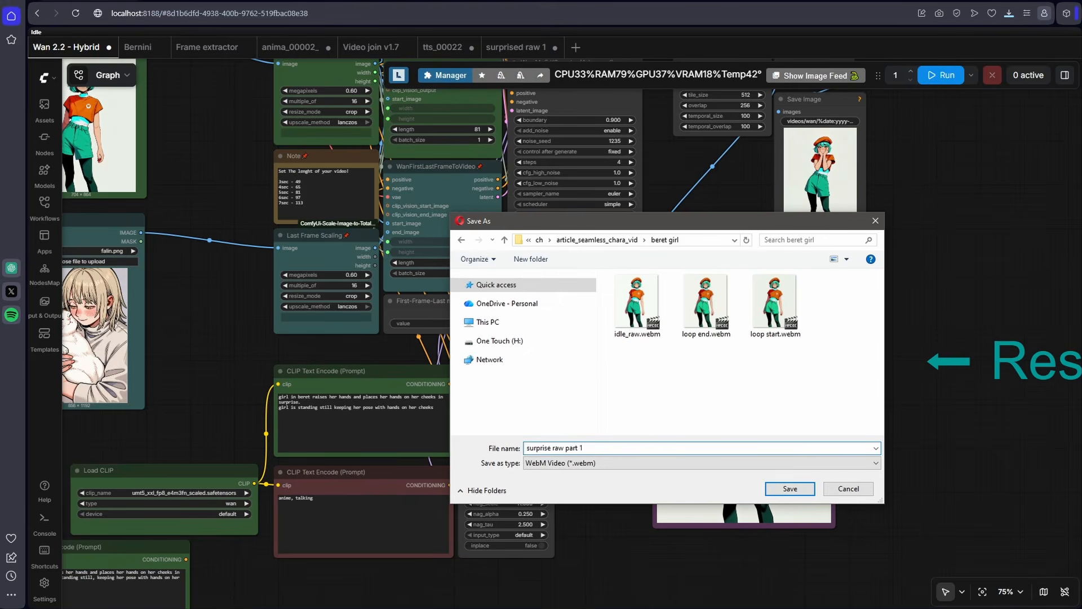
text(art 1)
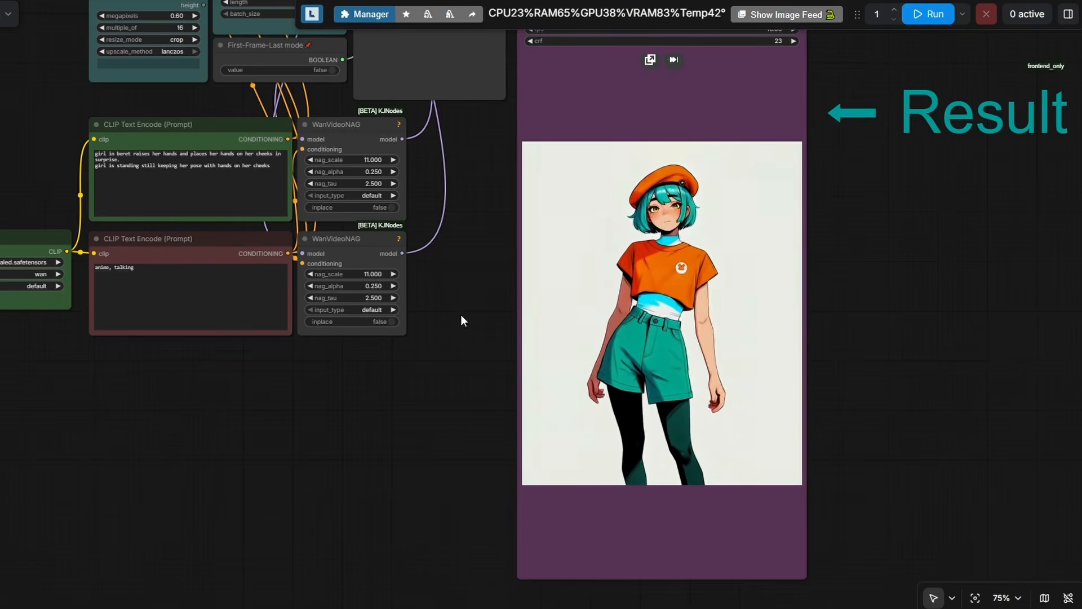
- Copy the final frame of the Save WEBM result video and paste it into the First frame node
mouse_move(542, 519)
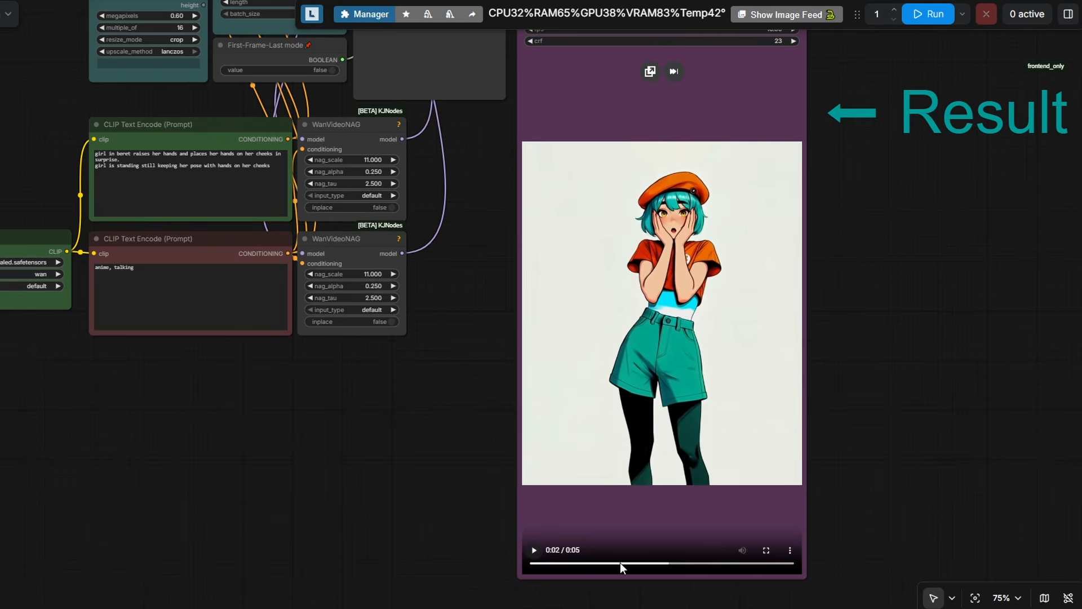
right_click(589, 261)
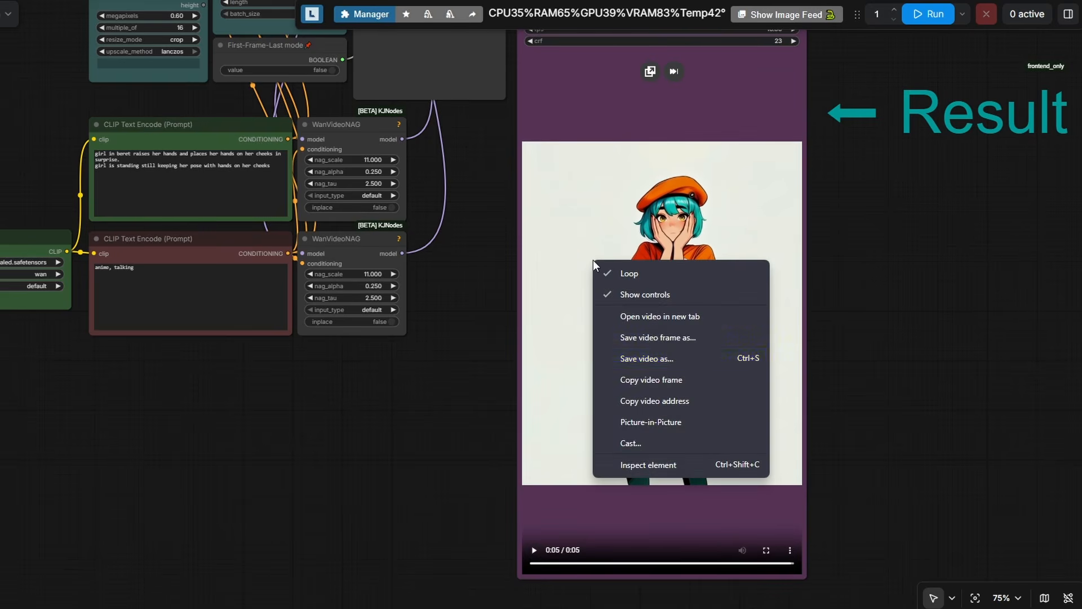
click(668, 309)
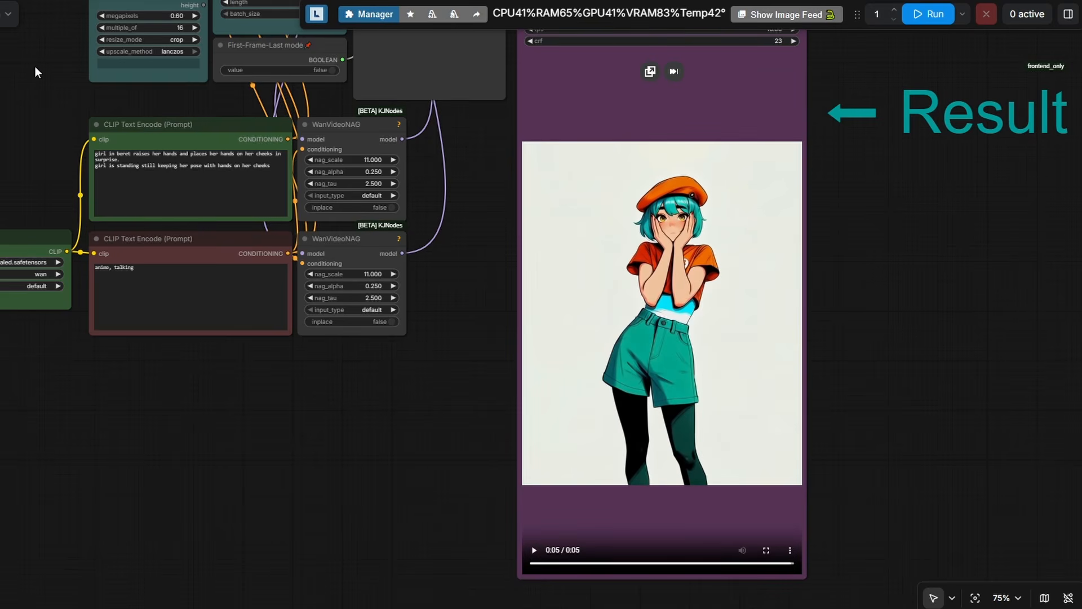
drag(35, 67, 443, 405)
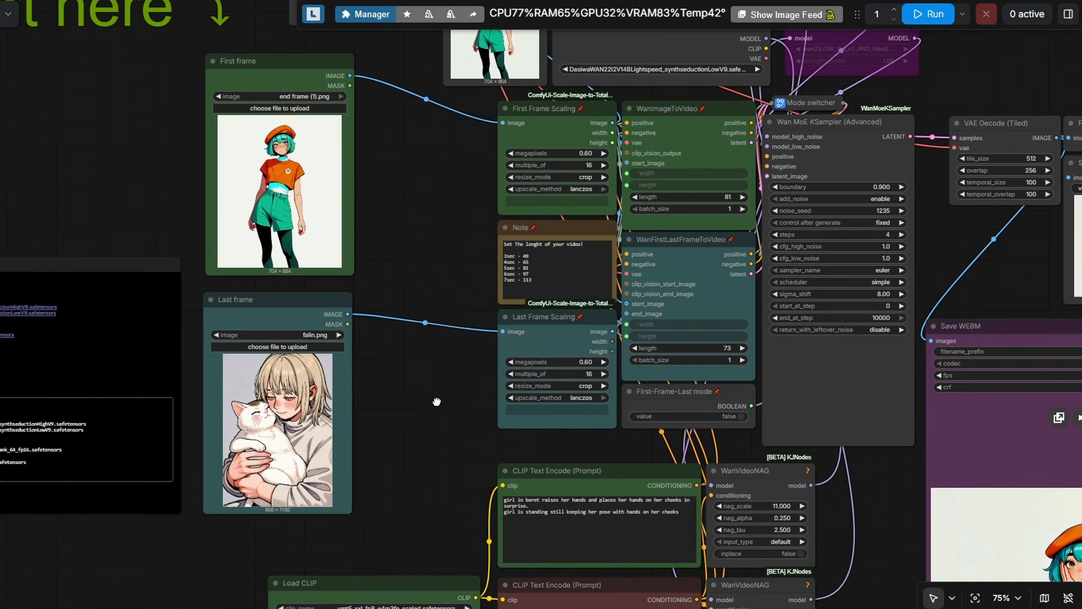
click(273, 69)
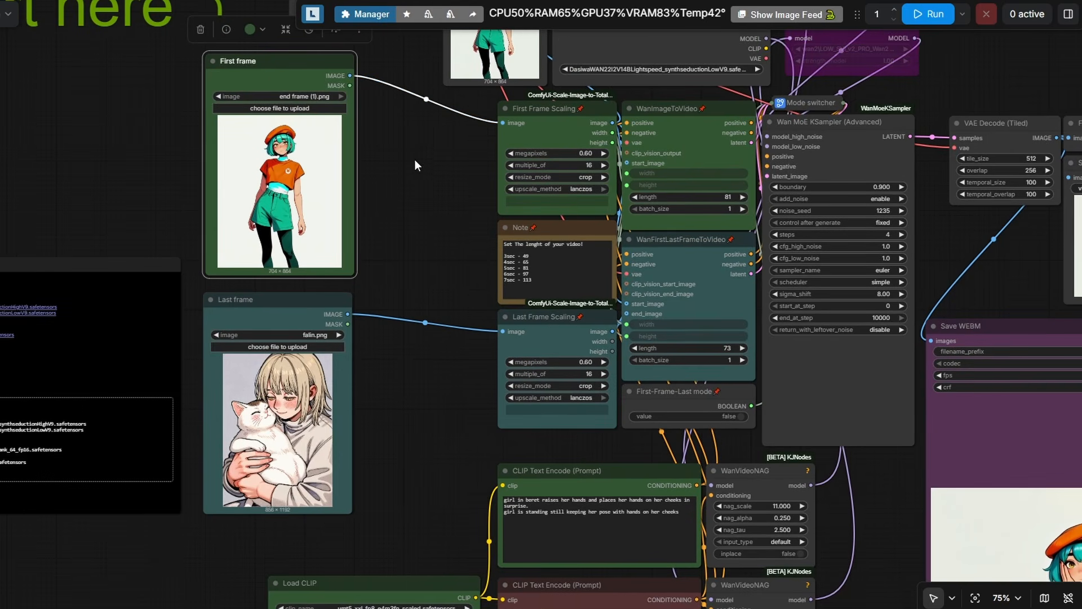
key(ctrl+v)
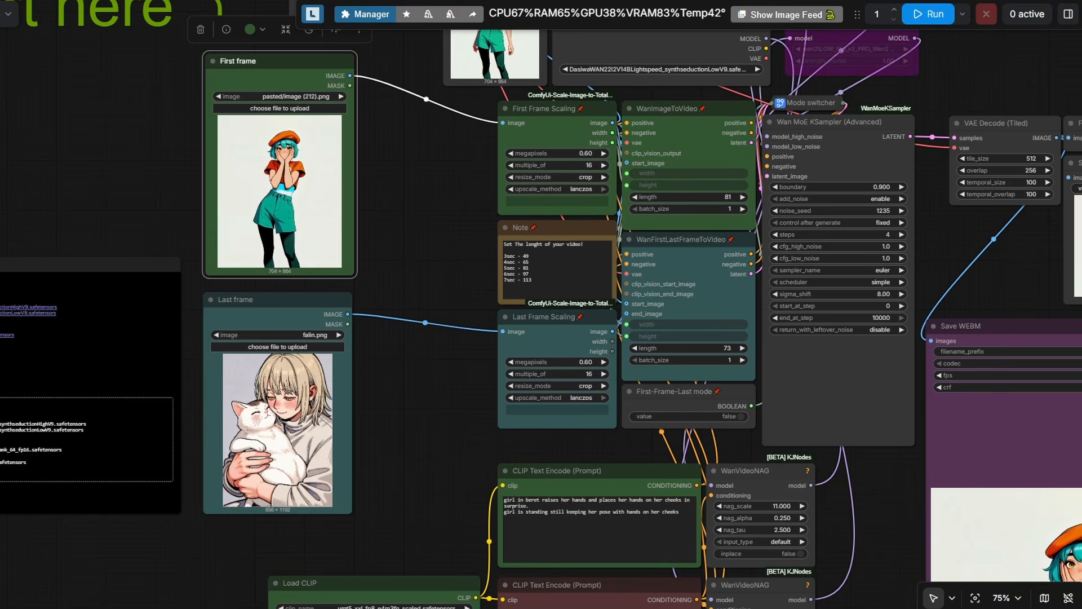
- Switch to the beret girl folder in File Explorer and load end frame.png into the Last frame node
key(alt+Tab)
click(636, 161)
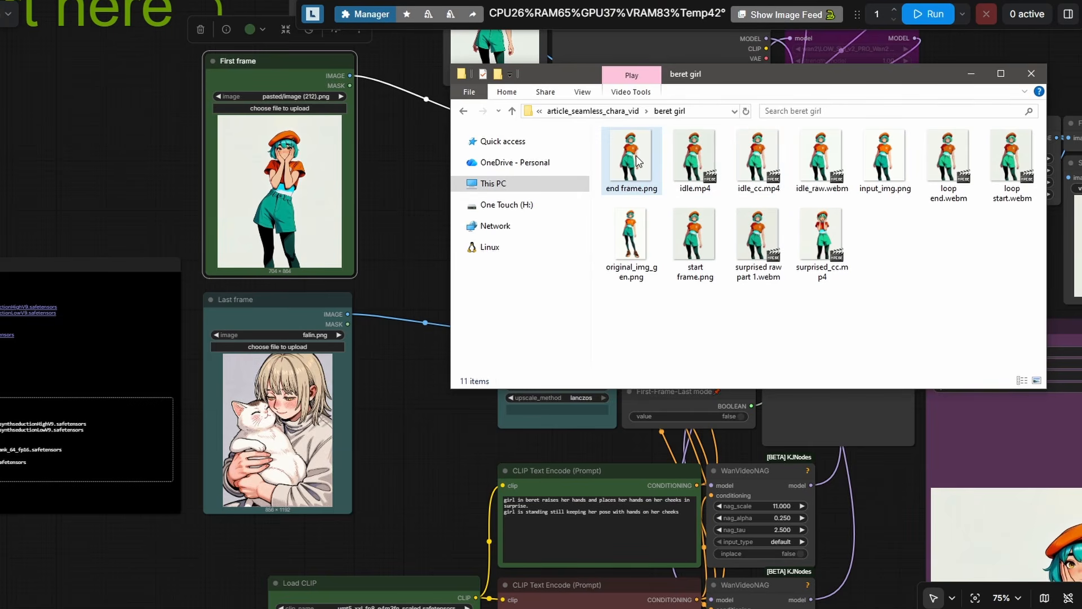
drag(636, 160, 313, 428)
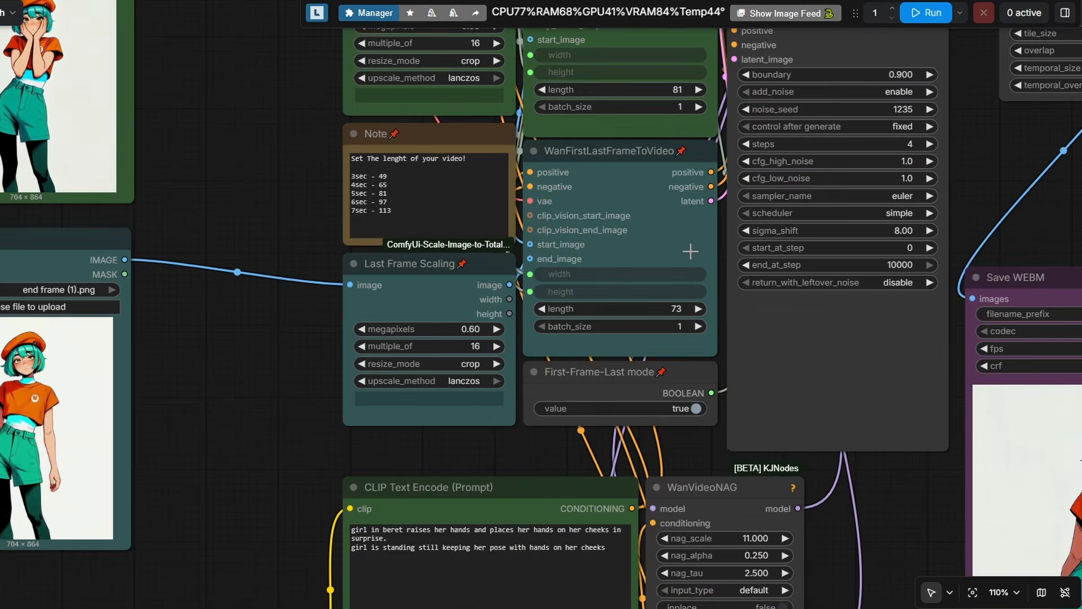
- Set the WanFirstLastFrameToVideo node's length to 65
click(688, 249)
click(678, 311)
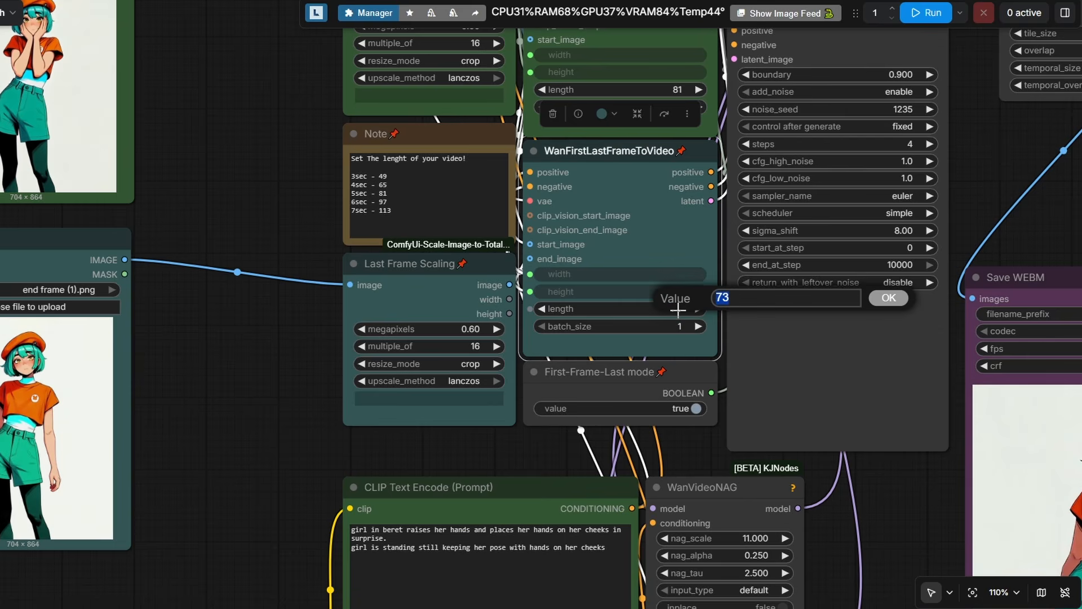
text(65)
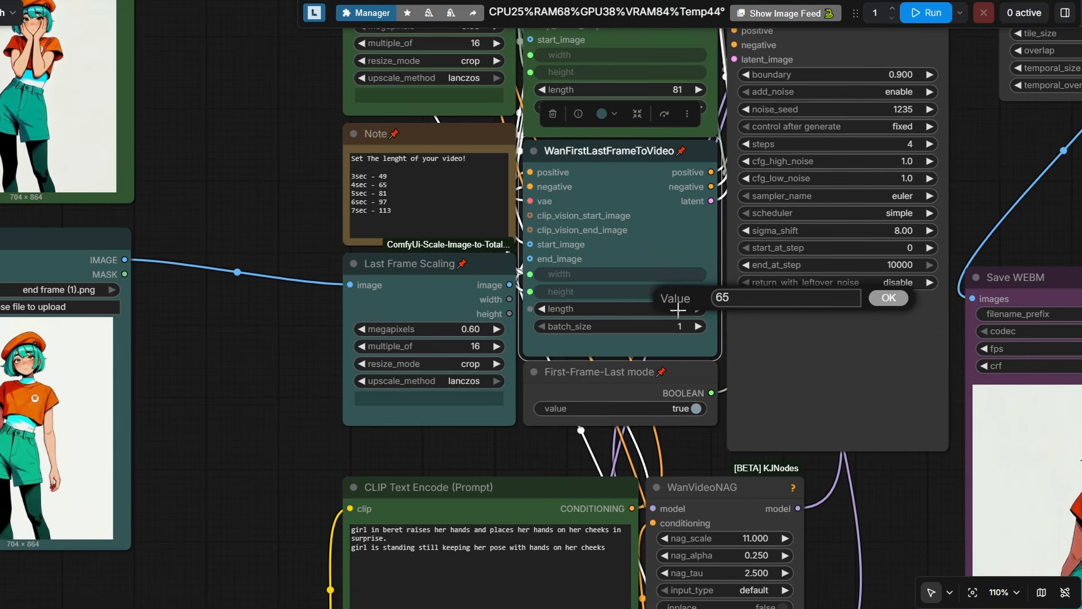
key(Return)
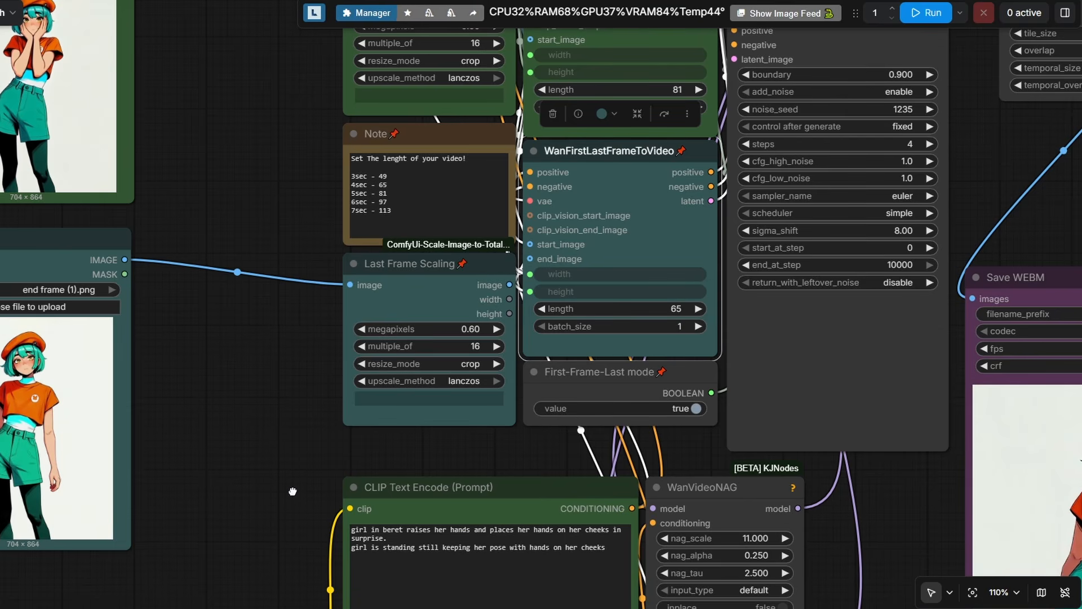
- Replace the positive prompt with "girl in beret with hands on her cheeks"
drag(293, 491, 314, 354)
scroll(314, 359, up, 1)
click(636, 413)
key(ctrl+a)
key(BackSpace)
text(girl in be)
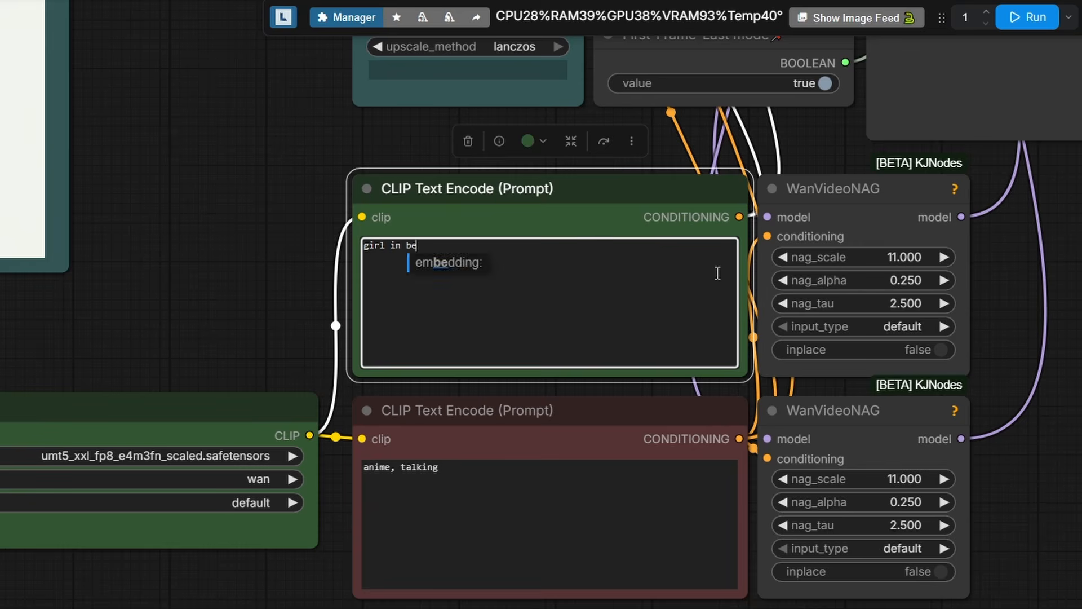
text(ret with hands on her cheeks)
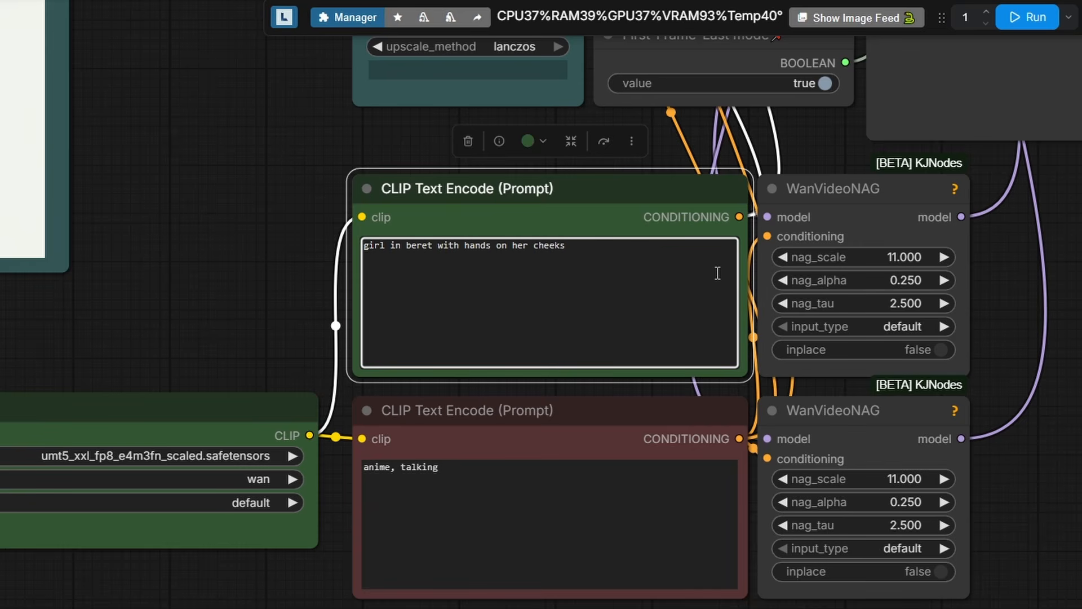
text( lowers her hands. )
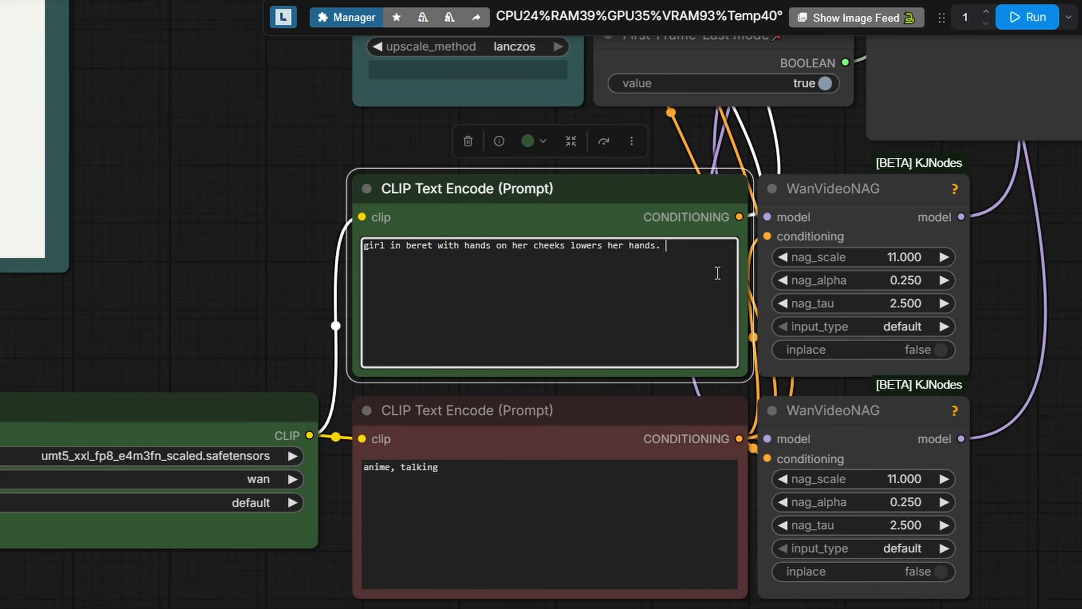
text(girl in beret with arms at sides keeps her pose)
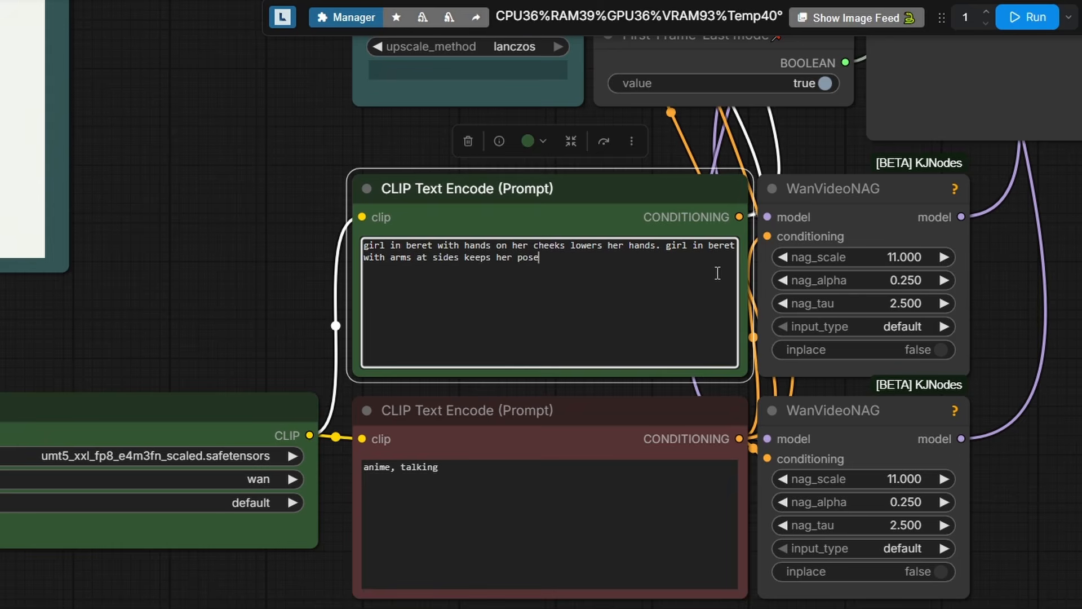
- Continue the positive prompt with "lowers her hands. girl in beret with arms at sides keeps her pose" and run the workflow
key(ctrl+Return)
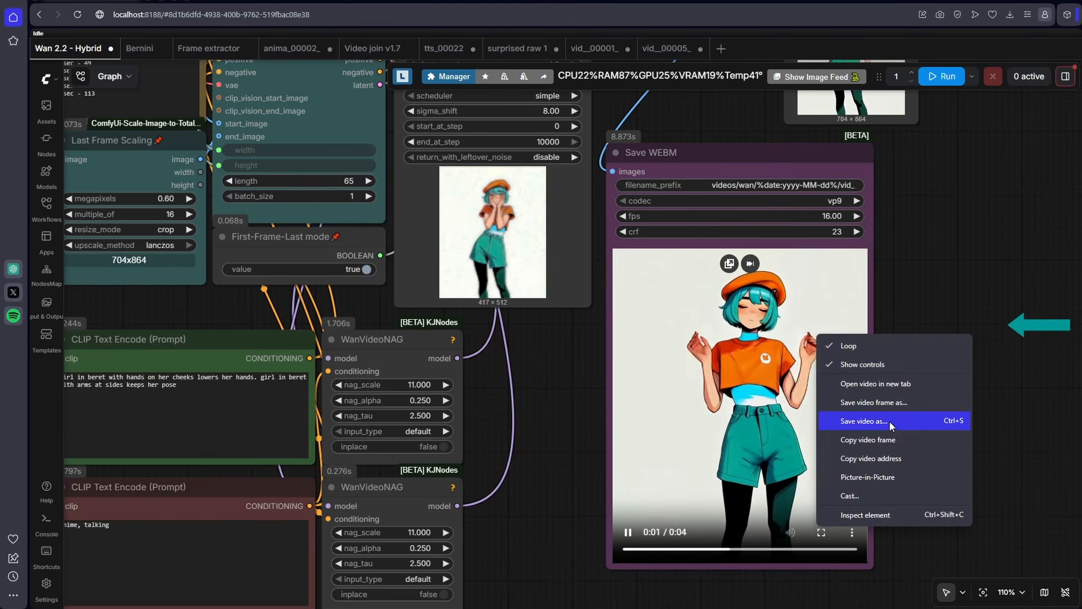
- Save the new result video in the beret girl folder, starting its file name with "surprised raw p"
click(889, 421)
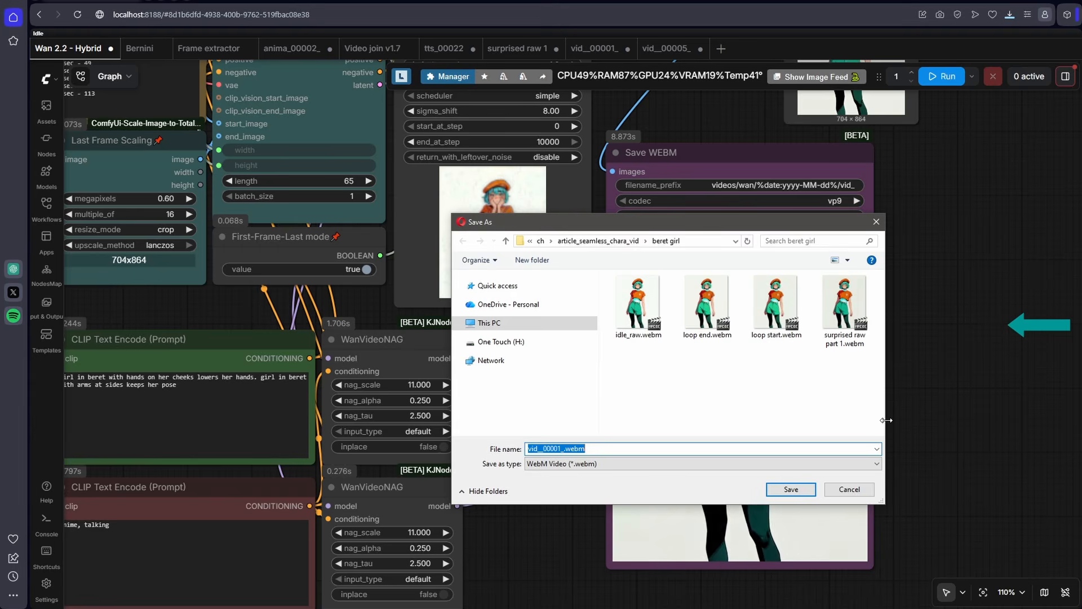
text(surprised raw p)
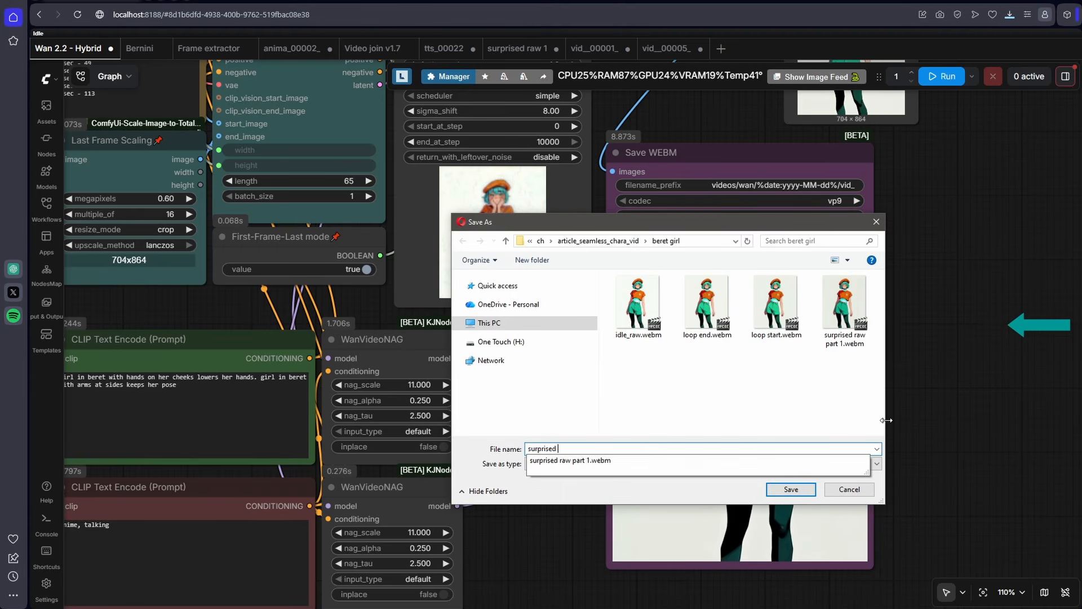